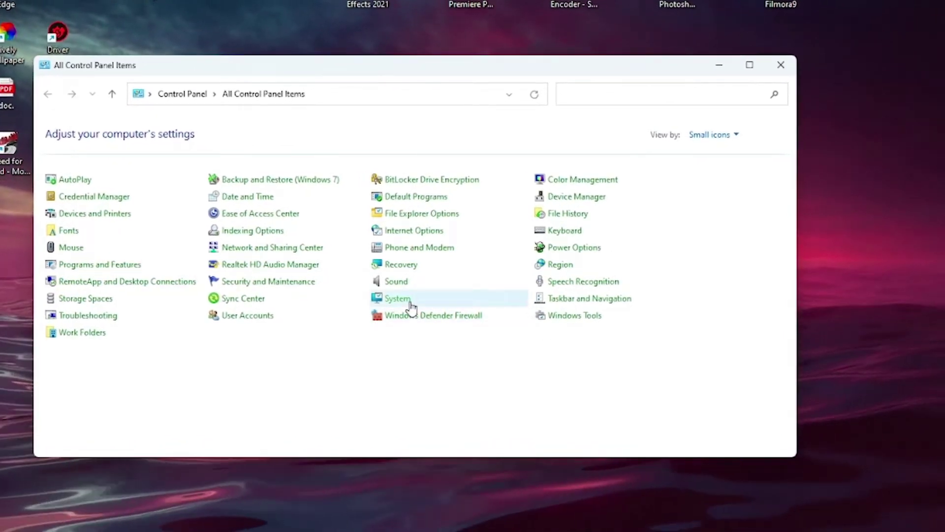
- Open the Windows Update page from the System settings and retry the check for updates
{"action": "left_click", "coordinate": [409, 302]}
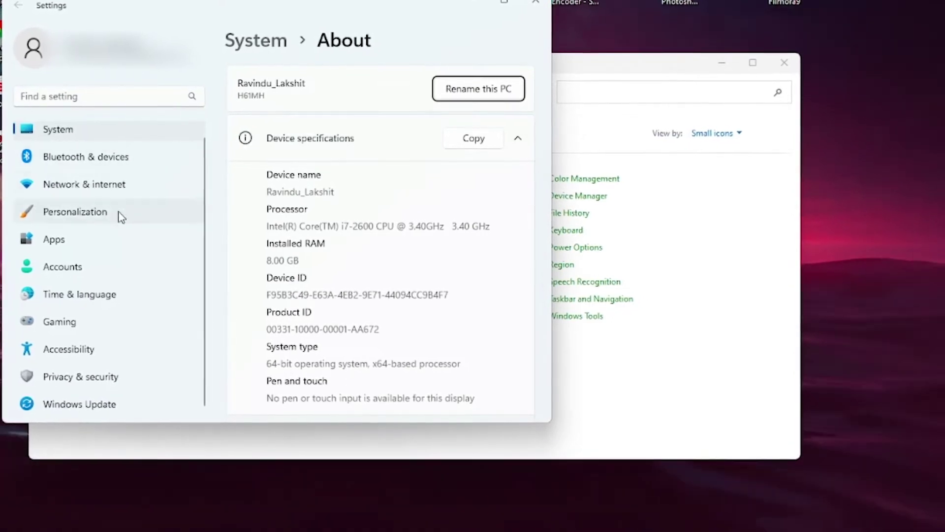
{"action": "left_click", "coordinate": [106, 405]}
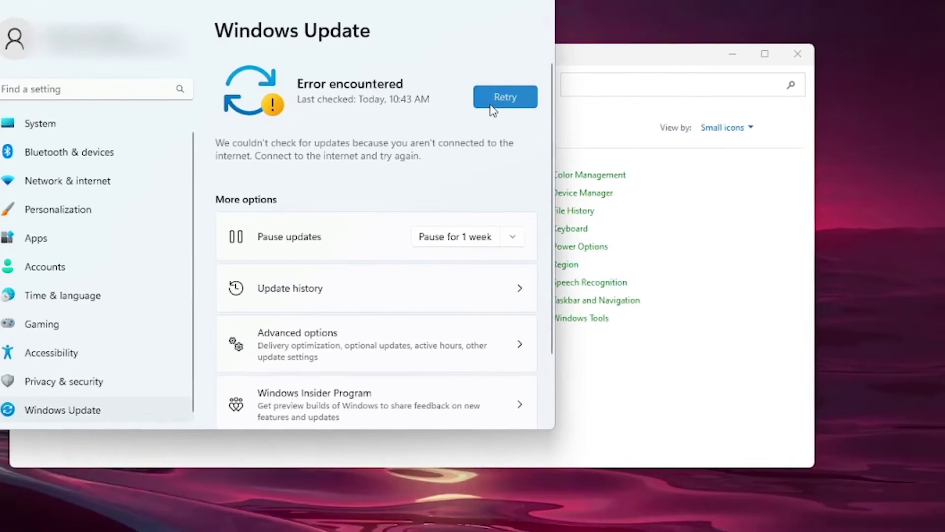
{"action": "left_click", "coordinate": [495, 102]}
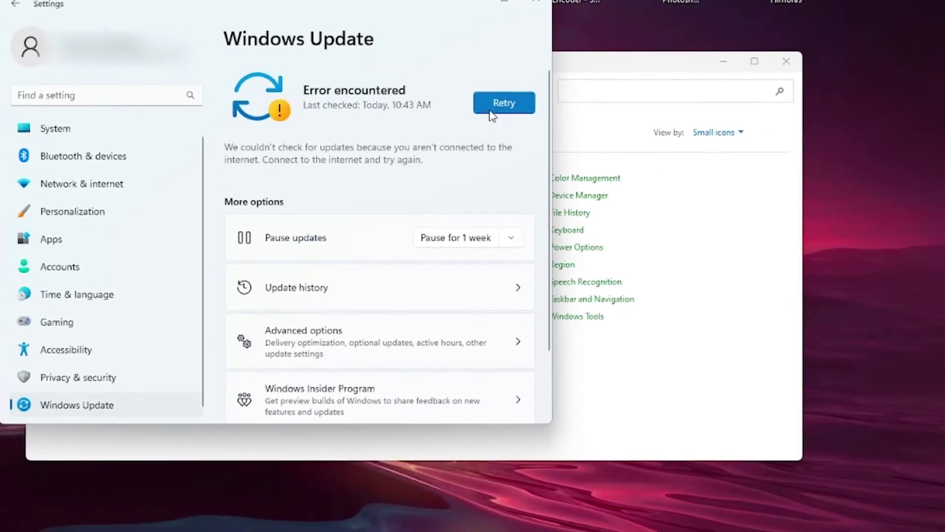
{"action": "left_click", "coordinate": [492, 105]}
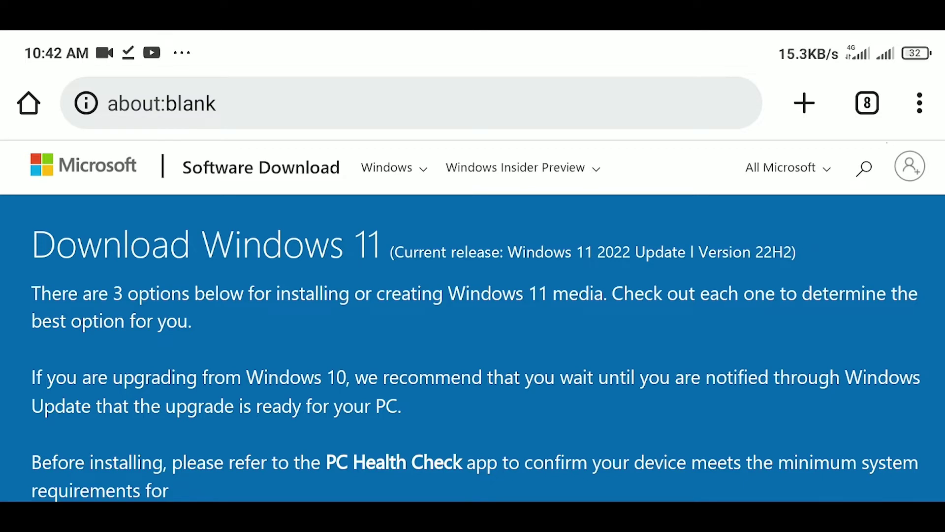
- Download the Windows 11 Installation Assistant from Microsoft's Software Download page and run Windows11InstallationAssistant from the downlods folder
{"action": "scroll", "coordinate": [472, 283], "scroll_direction": "down", "scroll_amount": 6}
{"action": "scroll", "coordinate": [473, 284], "scroll_direction": "down", "scroll_amount": 4}
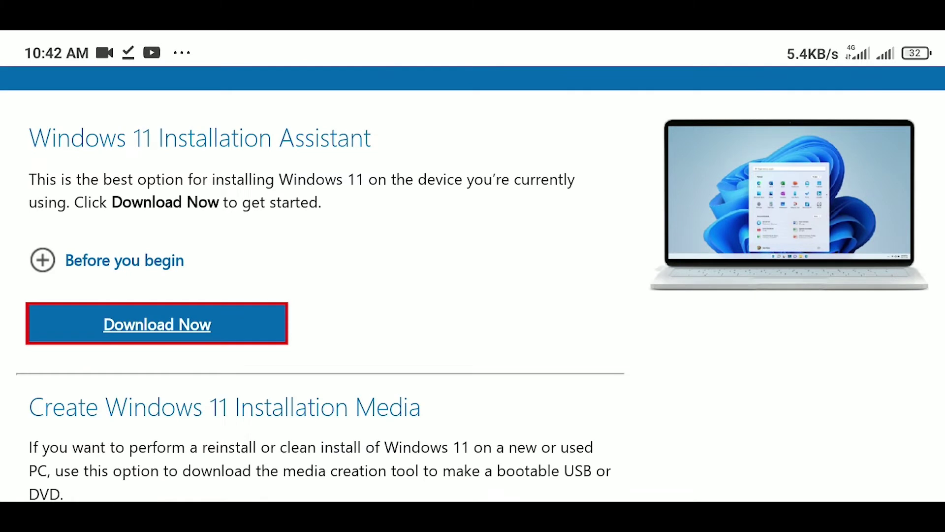
{"action": "scroll", "coordinate": [473, 295], "scroll_direction": "up", "scroll_amount": 2}
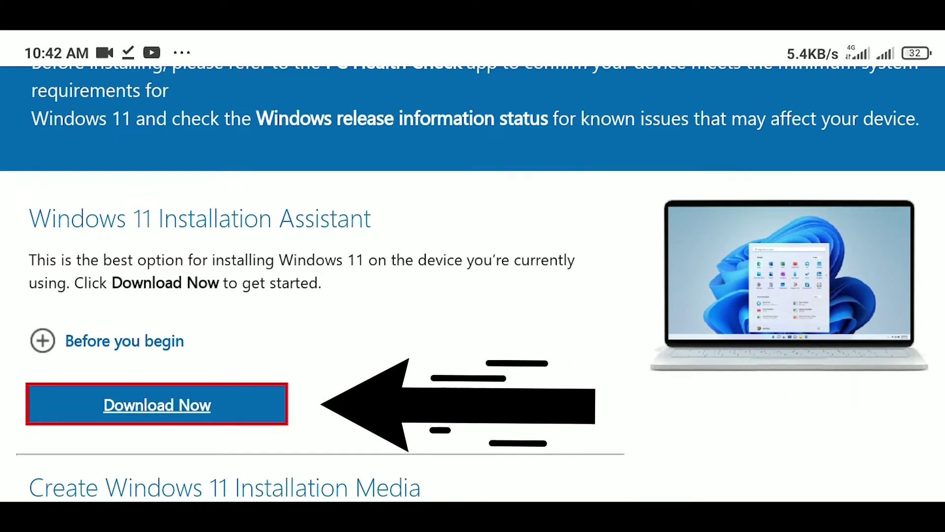
{"action": "left_click", "coordinate": [157, 404]}
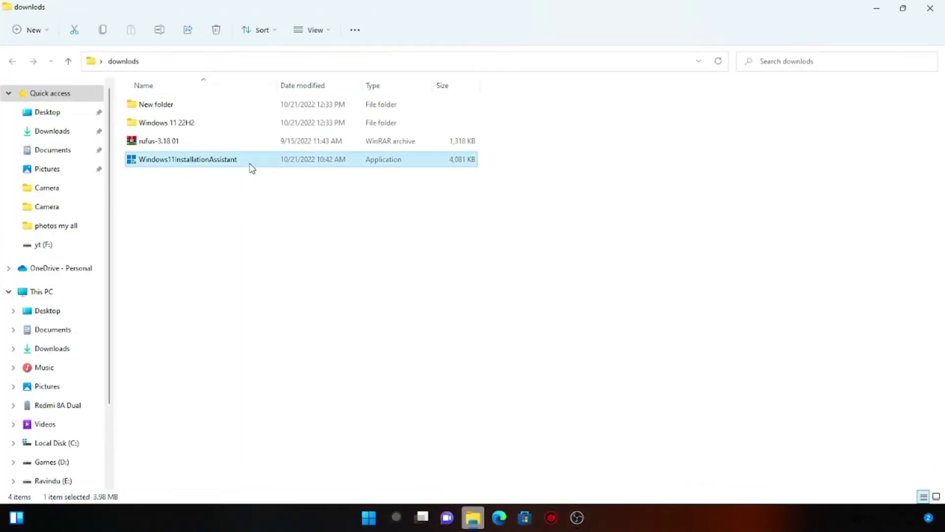
{"action": "double_click", "coordinate": [250, 164]}
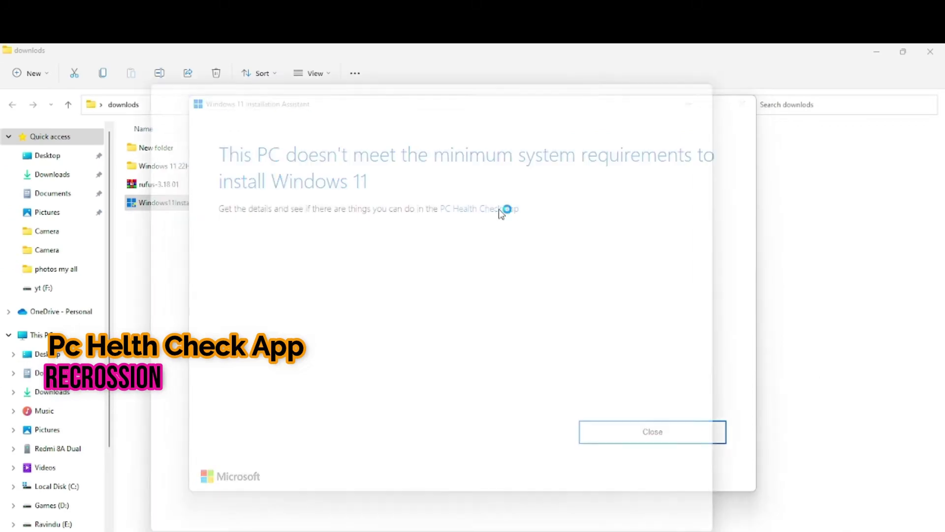
- Get the PC Health Check app through the assistant's link, install it with the license terms accepted, and open it
{"action": "left_click", "coordinate": [515, 165]}
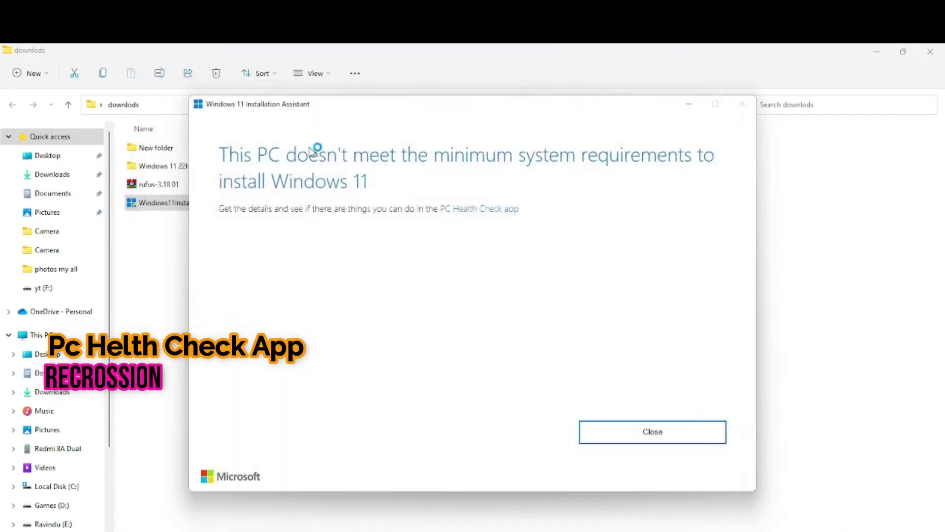
{"action": "left_click", "coordinate": [44, 175]}
{"action": "double_click", "coordinate": [146, 173]}
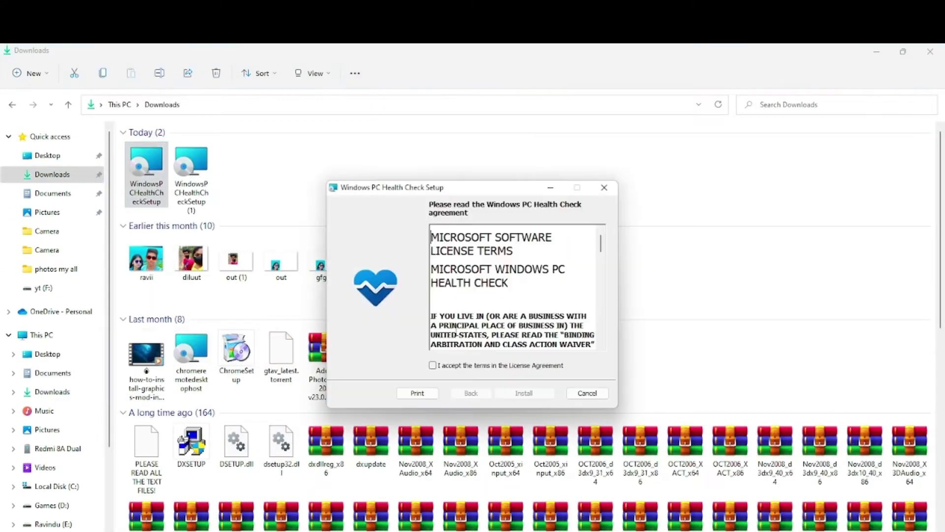
{"action": "left_click", "coordinate": [876, 52]}
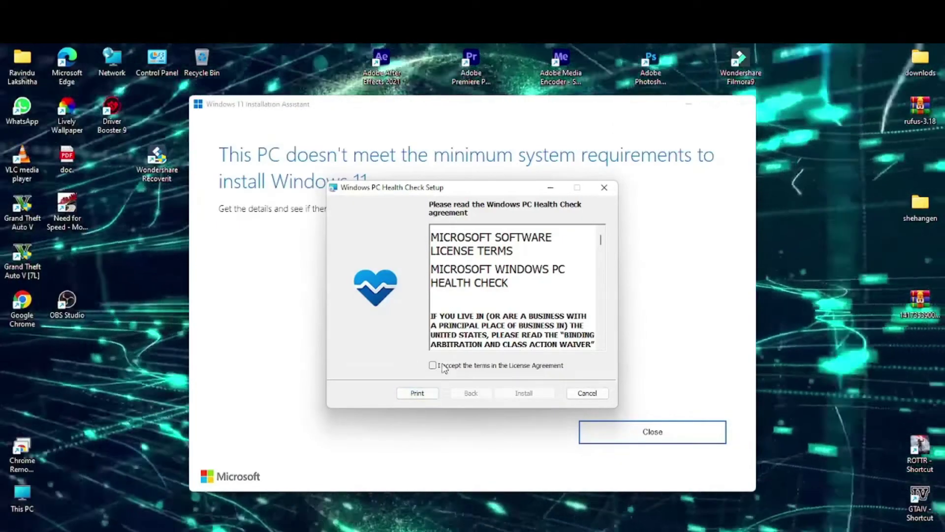
{"action": "left_click", "coordinate": [433, 365]}
{"action": "left_click", "coordinate": [543, 392]}
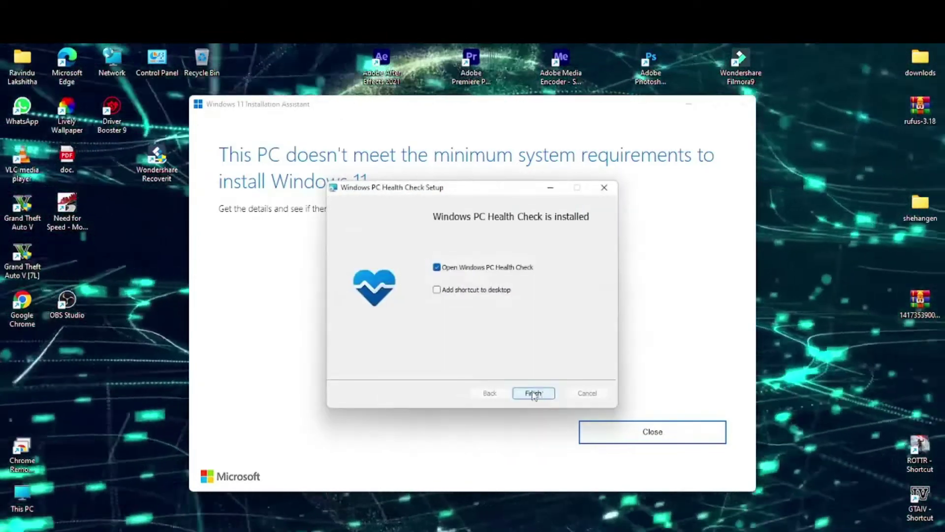
{"action": "left_click", "coordinate": [533, 393]}
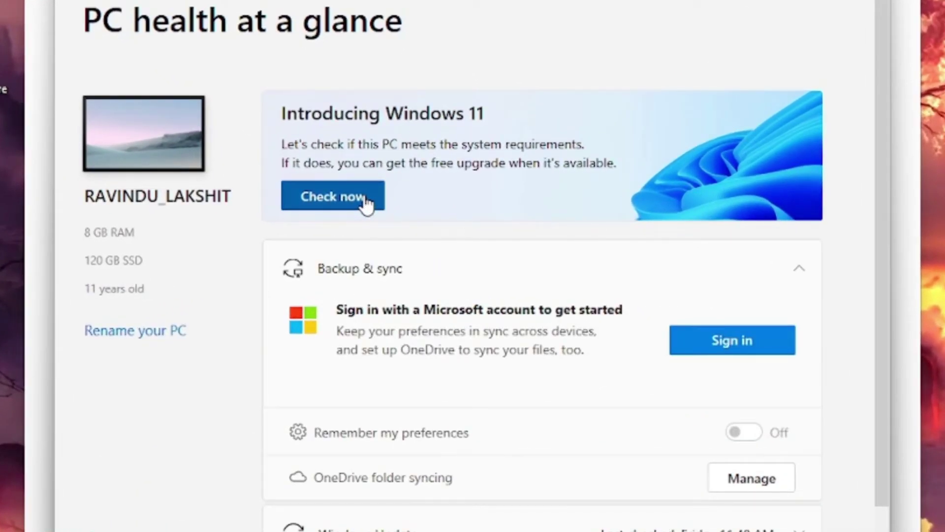
- Check whether this PC meets the Windows 11 requirements, review all results, and close PC Health Check
{"action": "left_click", "coordinate": [365, 202]}
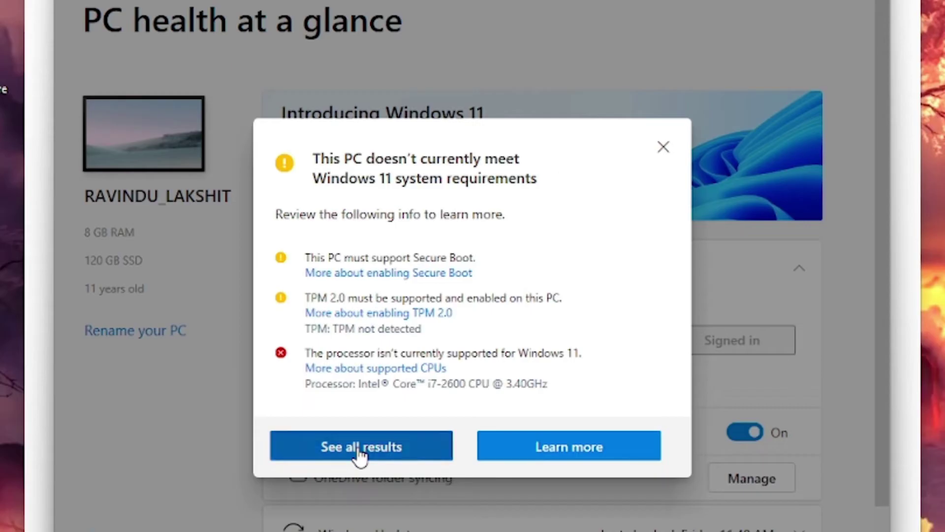
{"action": "left_click", "coordinate": [359, 451]}
{"action": "scroll", "coordinate": [506, 311], "scroll_direction": "down", "scroll_amount": 3}
{"action": "scroll", "coordinate": [506, 312], "scroll_direction": "up", "scroll_amount": 5}
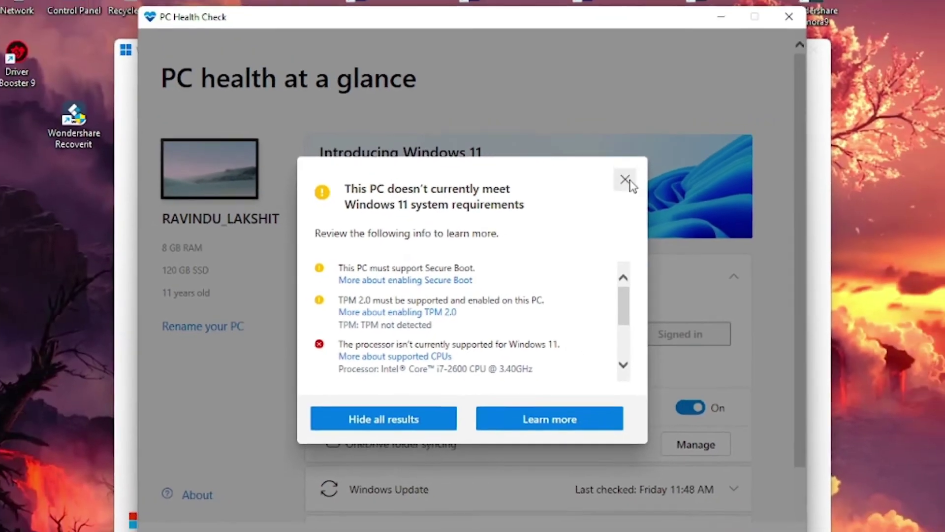
{"action": "left_click", "coordinate": [663, 147]}
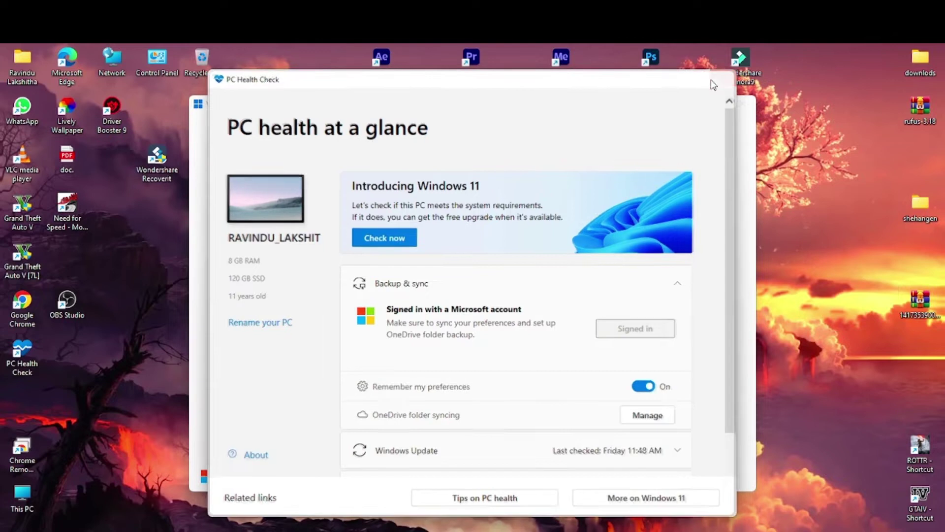
{"action": "left_click", "coordinate": [712, 80]}
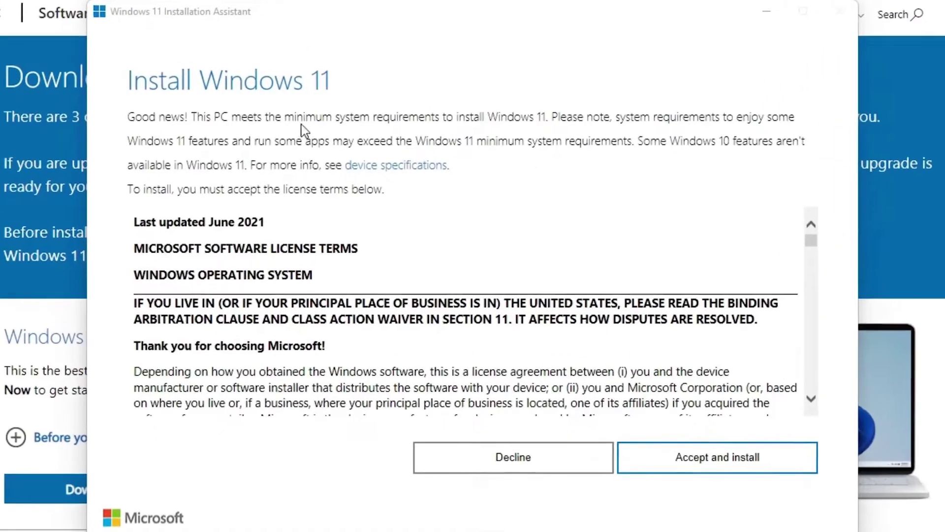
- Accept the Windows 11 license terms in the Installation Assistant, install the update, and restart the PC immediately
{"action": "scroll", "coordinate": [591, 345], "scroll_direction": "down", "scroll_amount": 5}
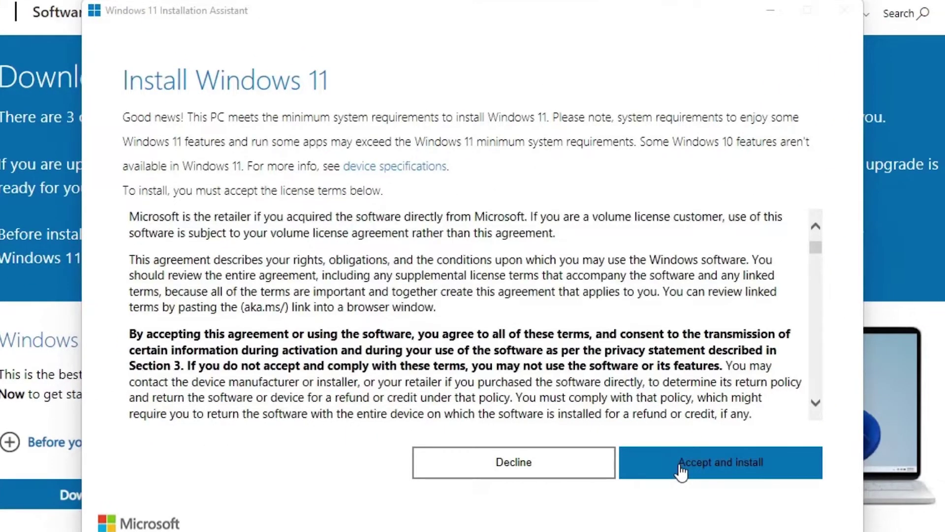
{"action": "left_click", "coordinate": [681, 469]}
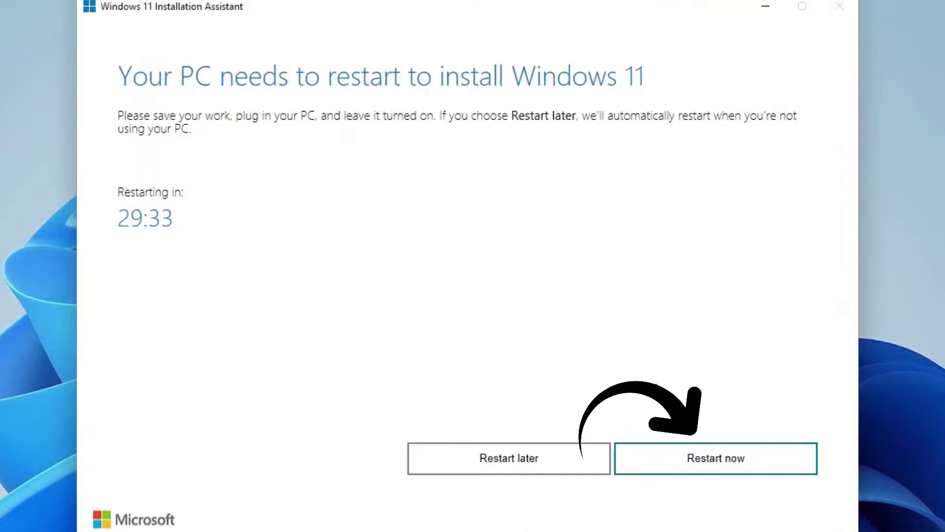
{"action": "left_click", "coordinate": [706, 463]}
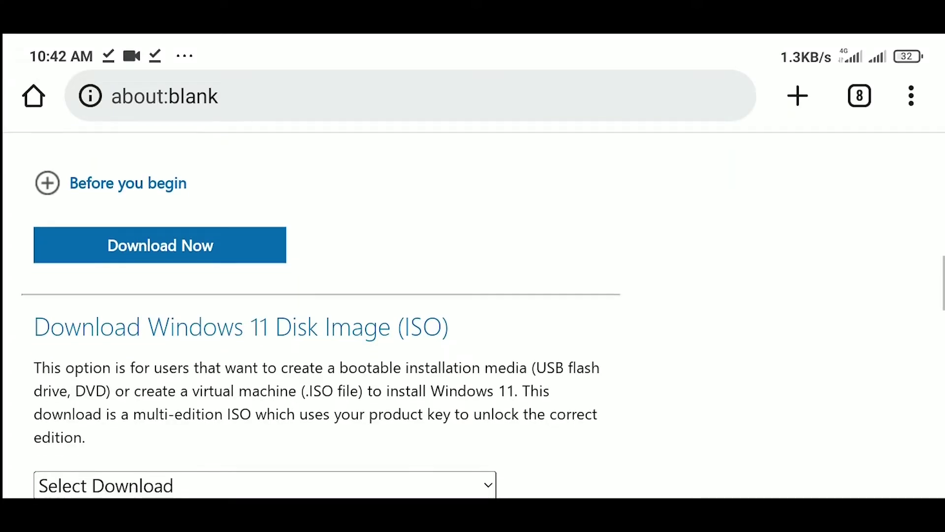
- Select Windows 11 (multi-edition ISO) in the Disk Image (ISO) section of the download page and submit the download request
{"action": "scroll", "coordinate": [472, 284], "scroll_direction": "down", "scroll_amount": 3}
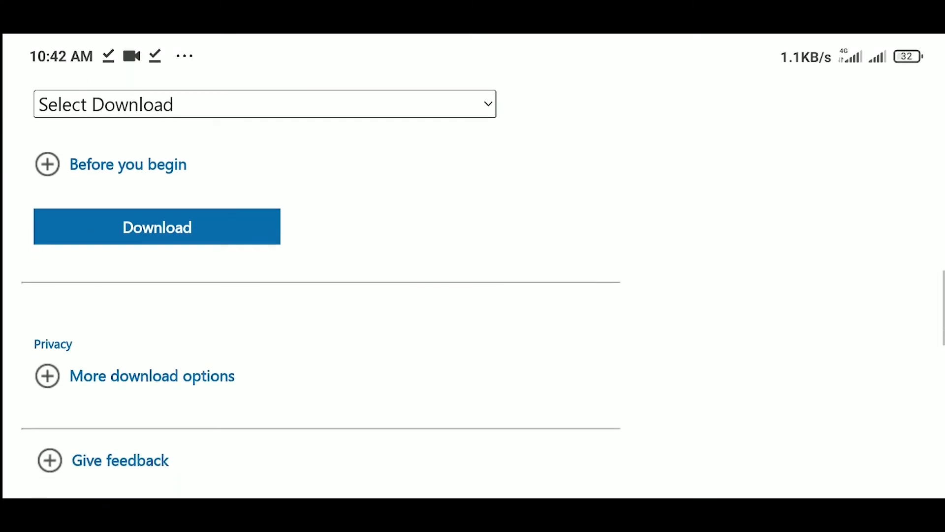
{"action": "scroll", "coordinate": [315, 275], "scroll_direction": "up", "scroll_amount": 3}
{"action": "scroll", "coordinate": [315, 320], "scroll_direction": "up", "scroll_amount": 3}
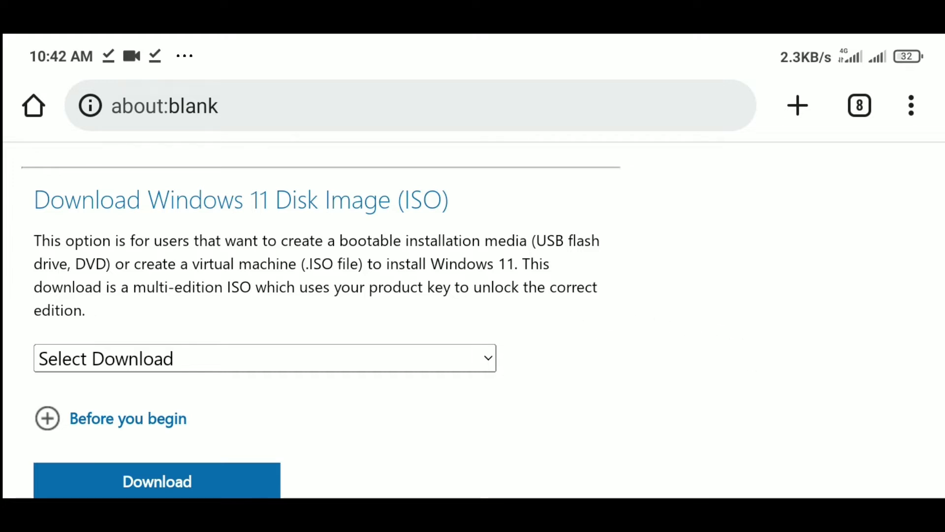
{"action": "left_click", "coordinate": [265, 358]}
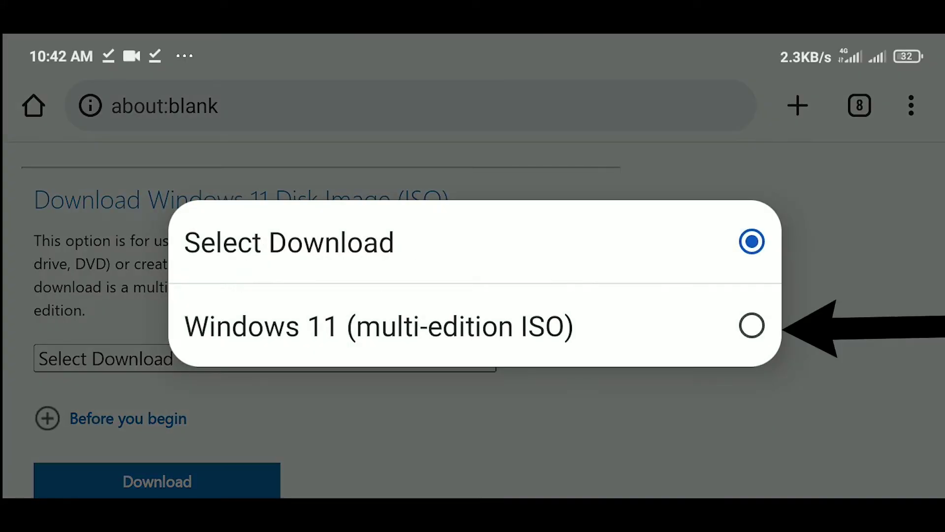
{"action": "left_click", "coordinate": [475, 325]}
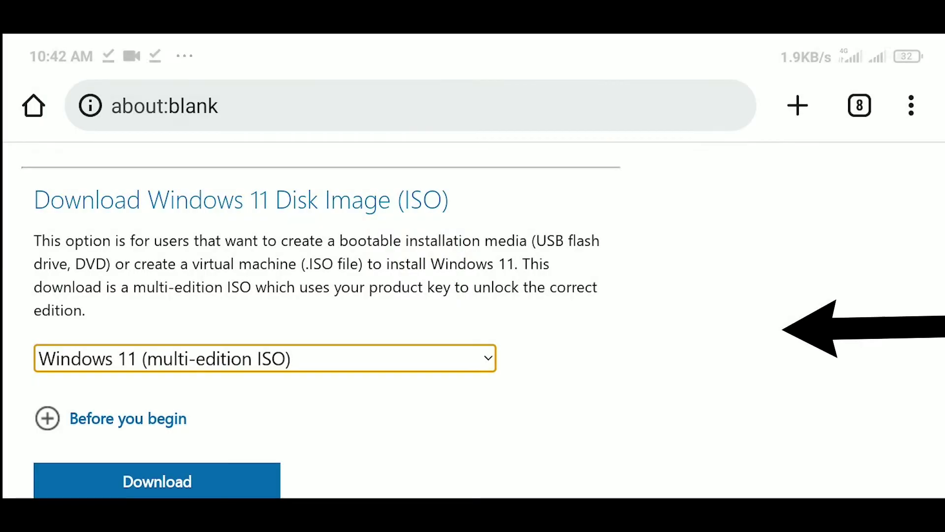
{"action": "scroll", "coordinate": [473, 286], "scroll_direction": "down", "scroll_amount": 3}
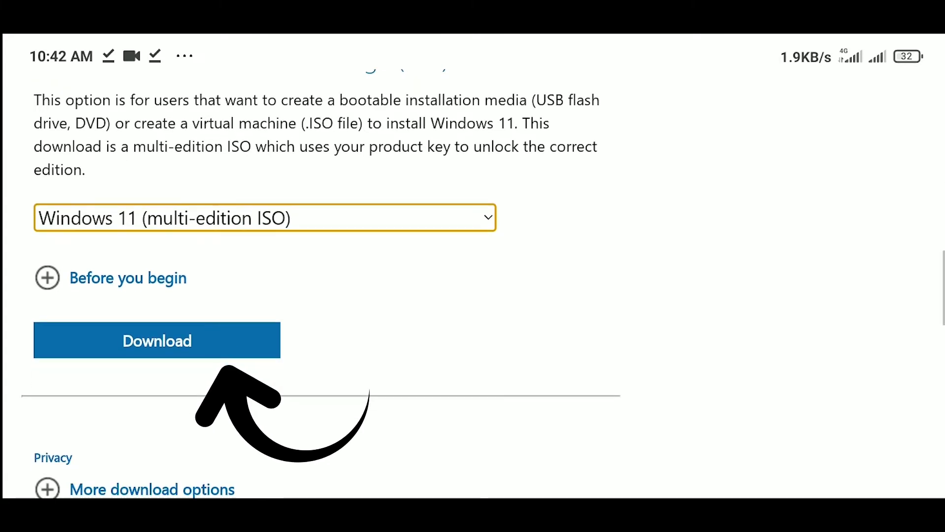
{"action": "left_click", "coordinate": [157, 340]}
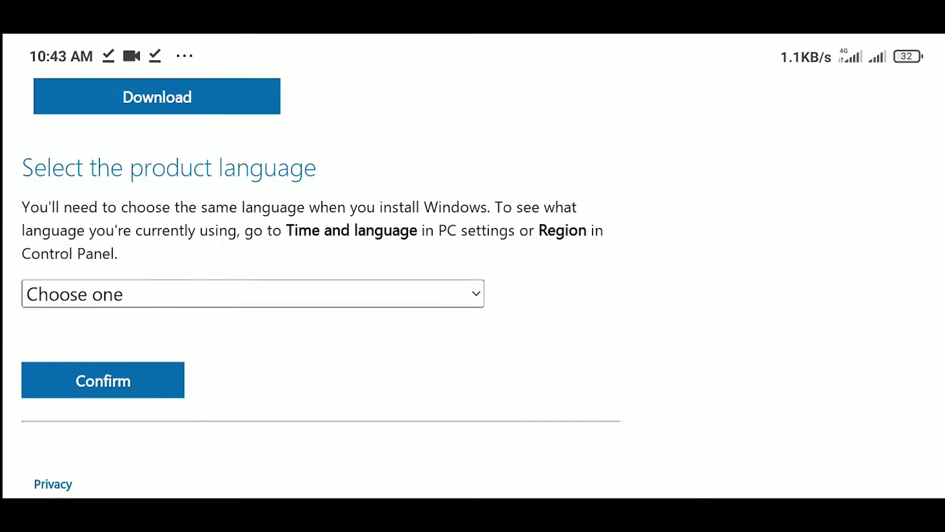
- Set the product language to English (United States) and confirm it
{"action": "left_click", "coordinate": [253, 294]}
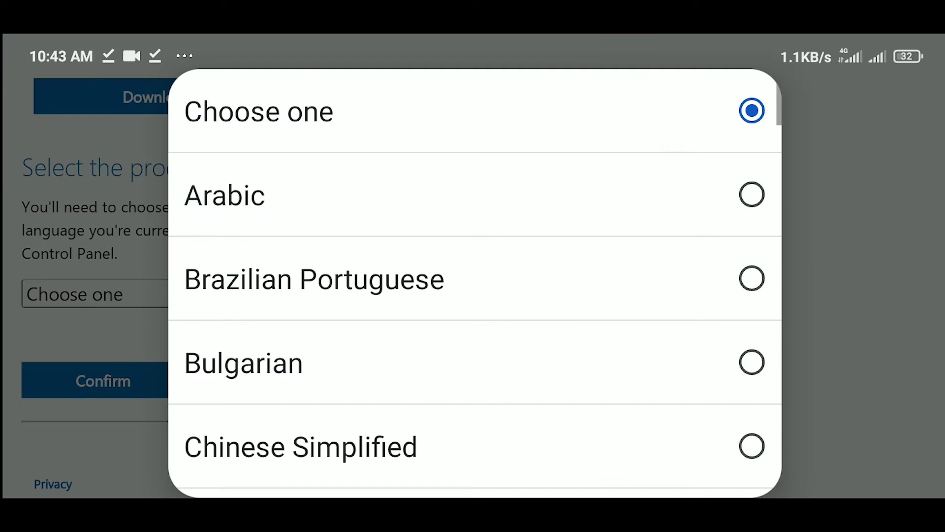
{"action": "scroll", "coordinate": [476, 283], "scroll_direction": "down", "scroll_amount": 20}
{"action": "scroll", "coordinate": [475, 283], "scroll_direction": "up", "scroll_amount": 4}
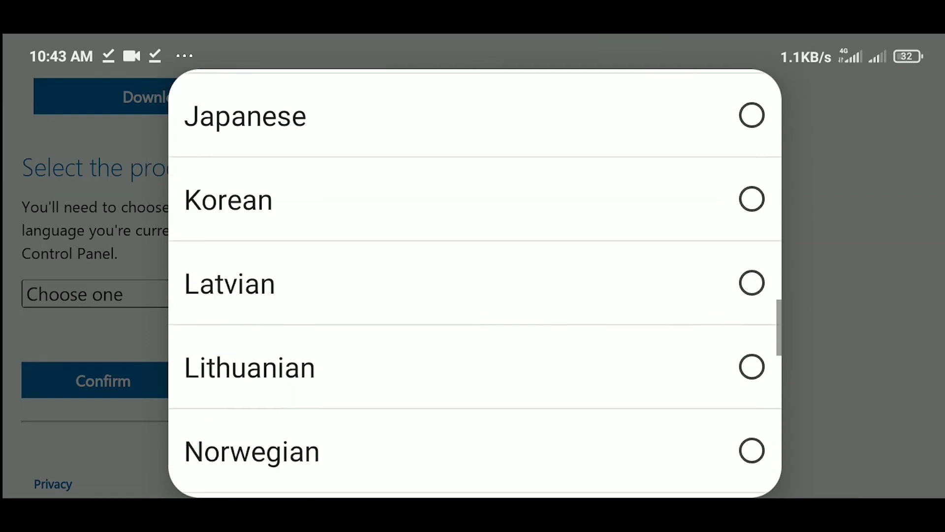
{"action": "scroll", "coordinate": [475, 283], "scroll_direction": "up", "scroll_amount": 10}
{"action": "left_click", "coordinate": [476, 197]}
{"action": "scroll", "coordinate": [315, 285], "scroll_direction": "down", "scroll_amount": 3}
{"action": "scroll", "coordinate": [315, 286], "scroll_direction": "up", "scroll_amount": 3}
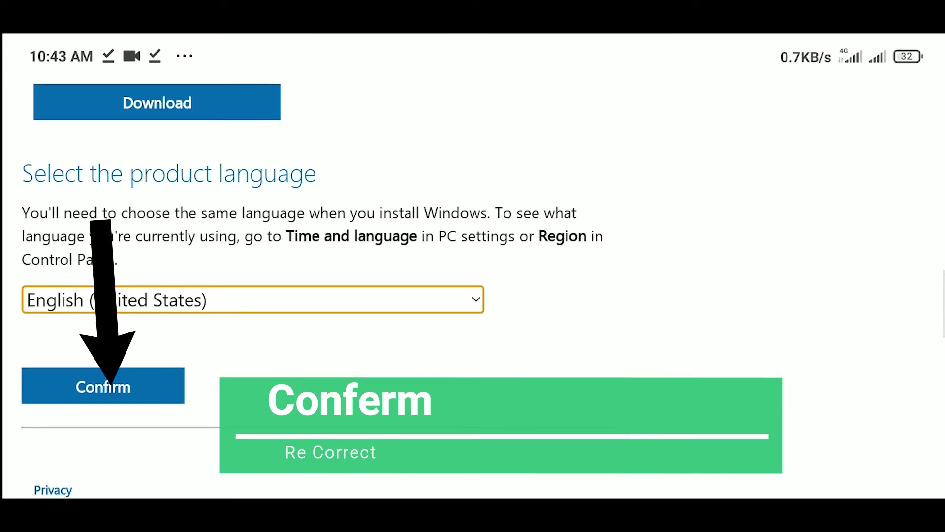
{"action": "left_click", "coordinate": [103, 386]}
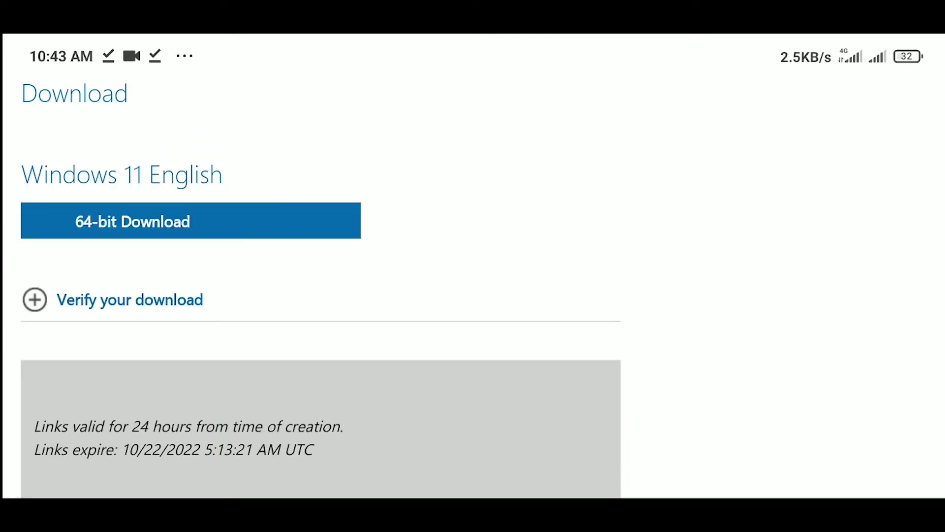
- Start the 64-bit download of the Windows 11 English disk image
{"action": "scroll", "coordinate": [315, 285], "scroll_direction": "up", "scroll_amount": 1}
{"action": "scroll", "coordinate": [473, 283], "scroll_direction": "up", "scroll_amount": 6}
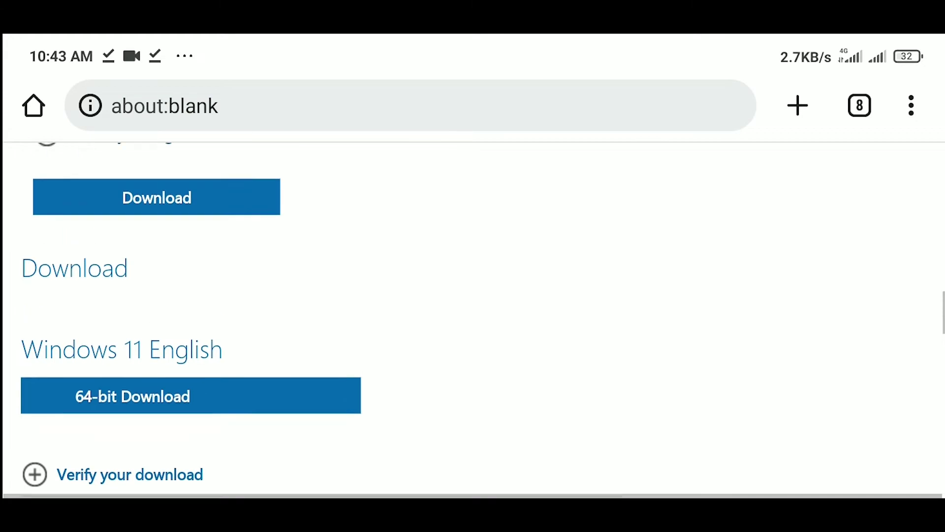
{"action": "scroll", "coordinate": [473, 320], "scroll_direction": "up", "scroll_amount": 1}
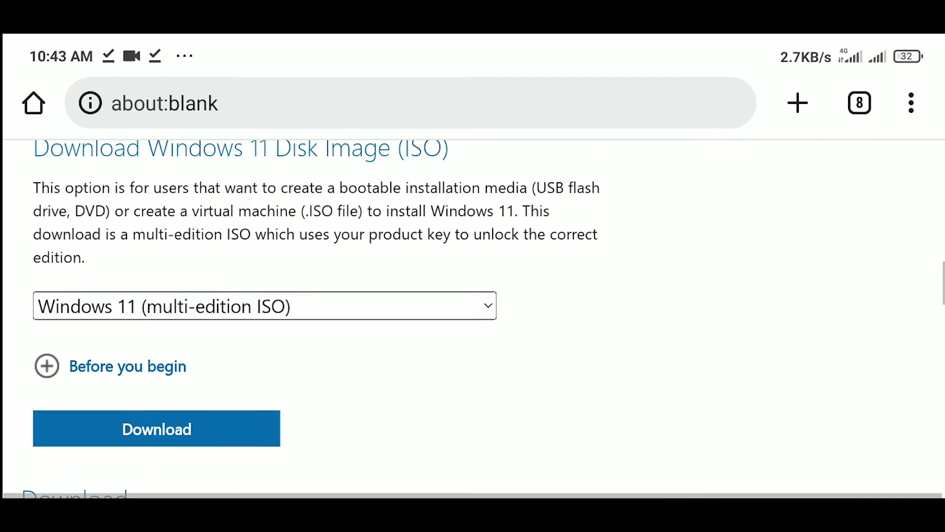
{"action": "scroll", "coordinate": [473, 283], "scroll_direction": "down", "scroll_amount": 4}
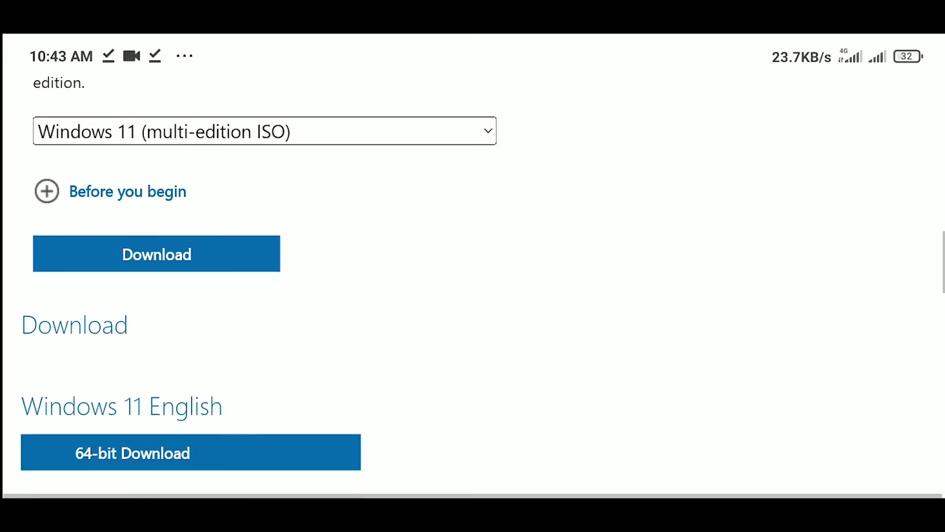
{"action": "left_click", "coordinate": [191, 378]}
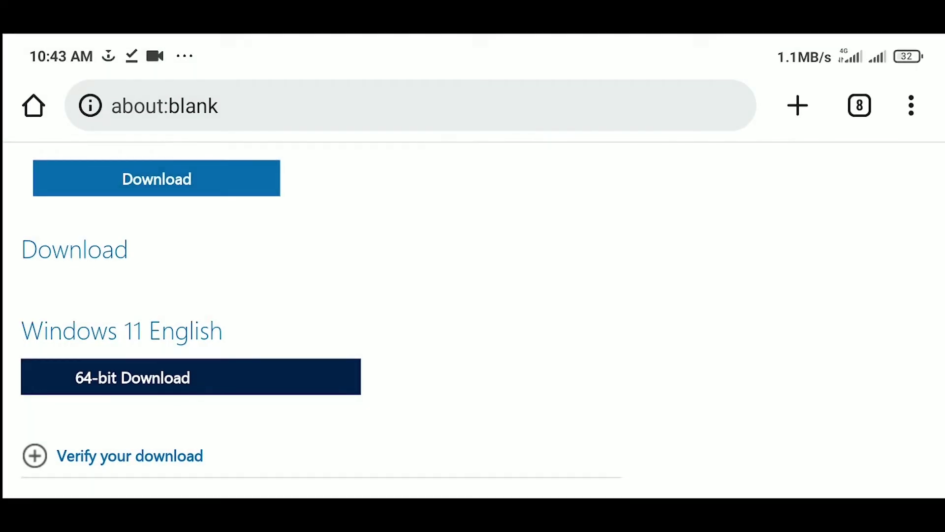
{"action": "left_click", "coordinate": [191, 378]}
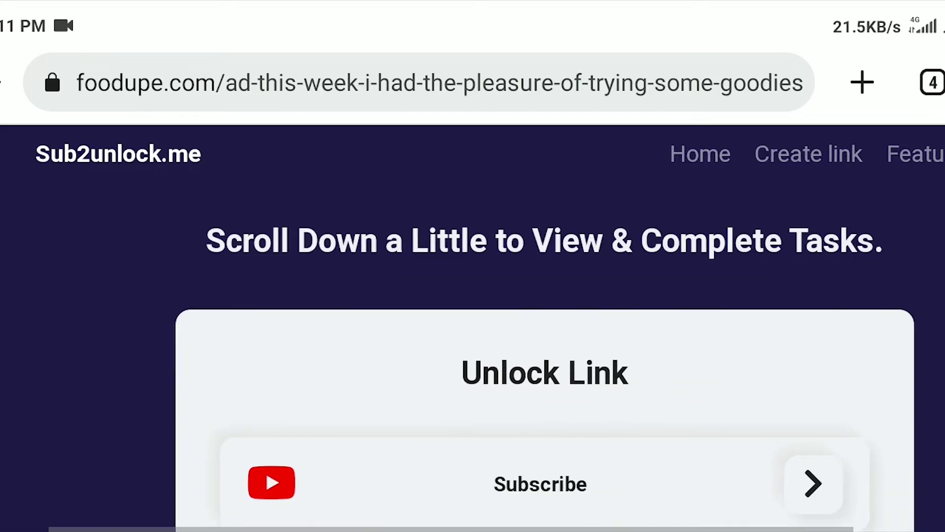
- Complete the link page's Subscribe task by subscribing to the Dreams. Lk YouTube channel with All notifications enabled
{"action": "scroll", "coordinate": [473, 295], "scroll_direction": "down", "scroll_amount": 4}
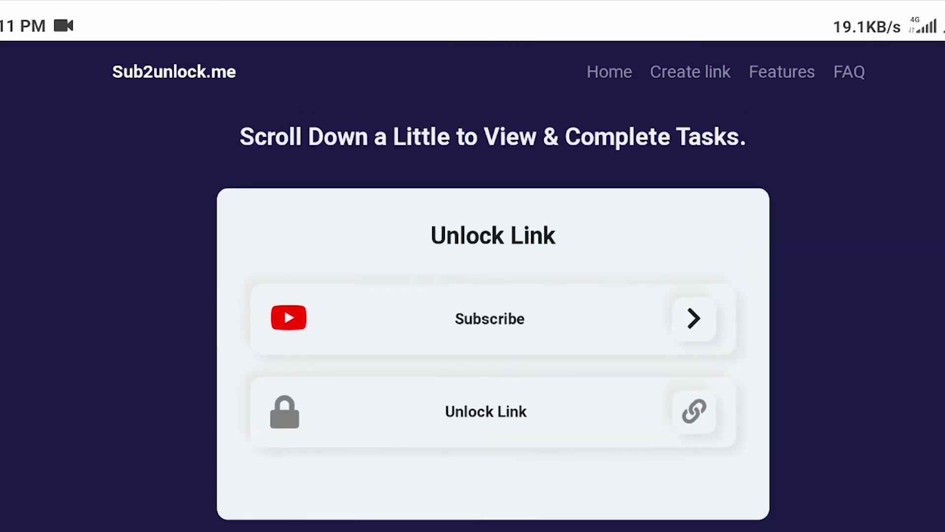
{"action": "left_click", "coordinate": [543, 278]}
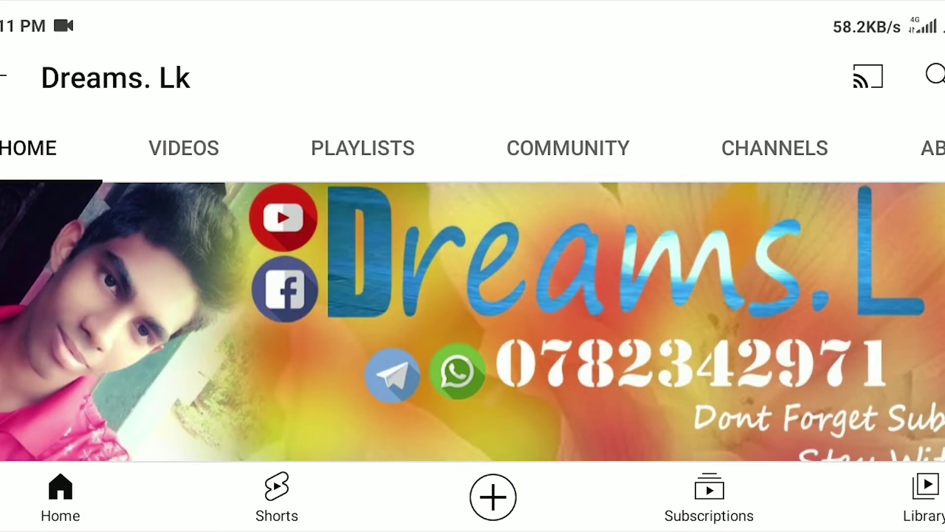
{"action": "scroll", "coordinate": [472, 296], "scroll_direction": "down", "scroll_amount": 5}
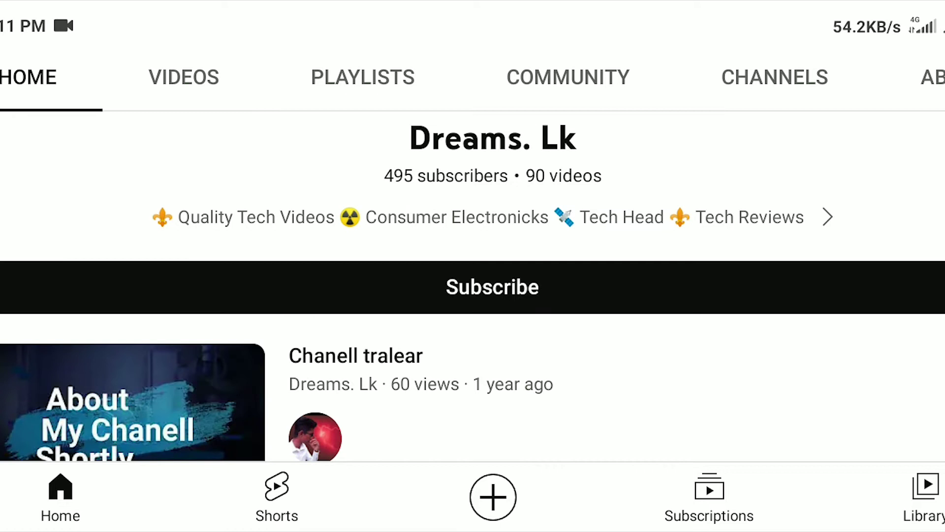
{"action": "left_click", "coordinate": [493, 287]}
{"action": "left_click", "coordinate": [491, 286]}
{"action": "left_click", "coordinate": [379, 271]}
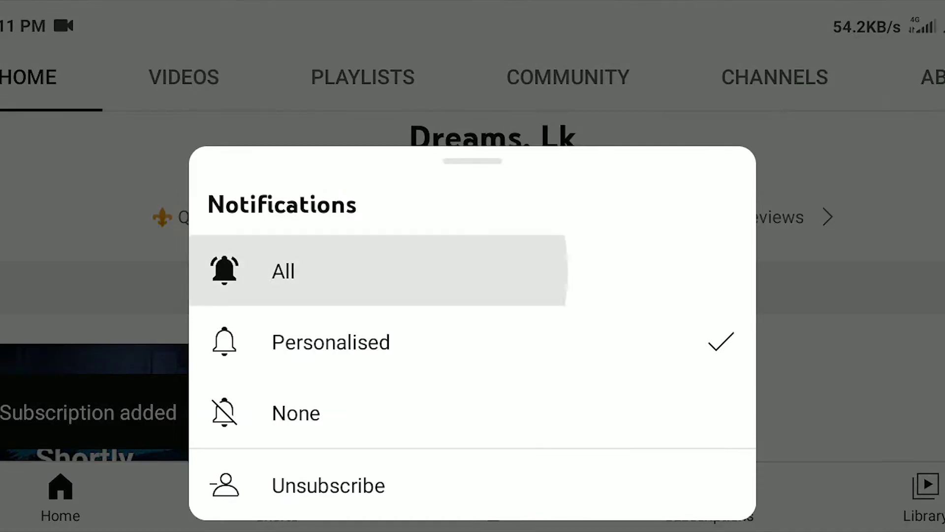
- Switch back to Chrome, get the unlocked link, and download Windows 11.zip from Google Drive, accepting the repeated download
{"action": "left_click_drag", "start_coordinate": [473, 530], "coordinate": [473, 345]}
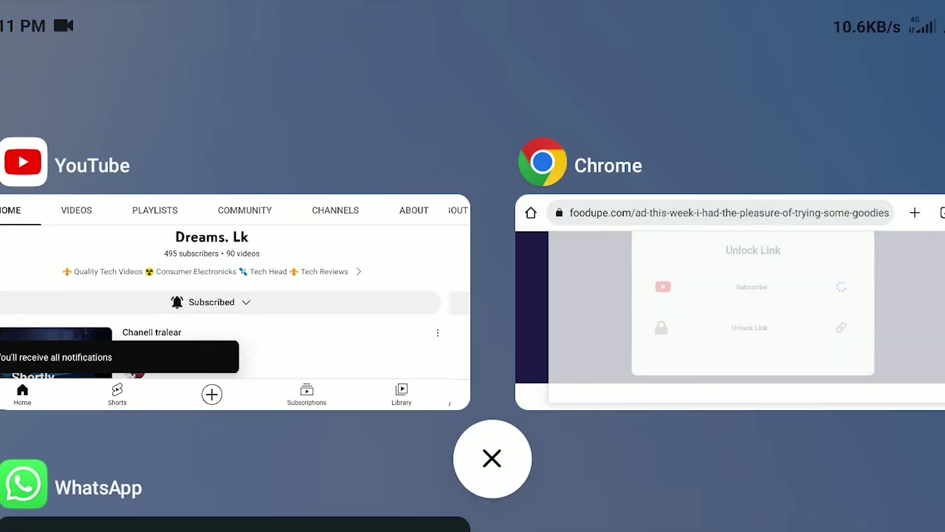
{"action": "left_click", "coordinate": [729, 303]}
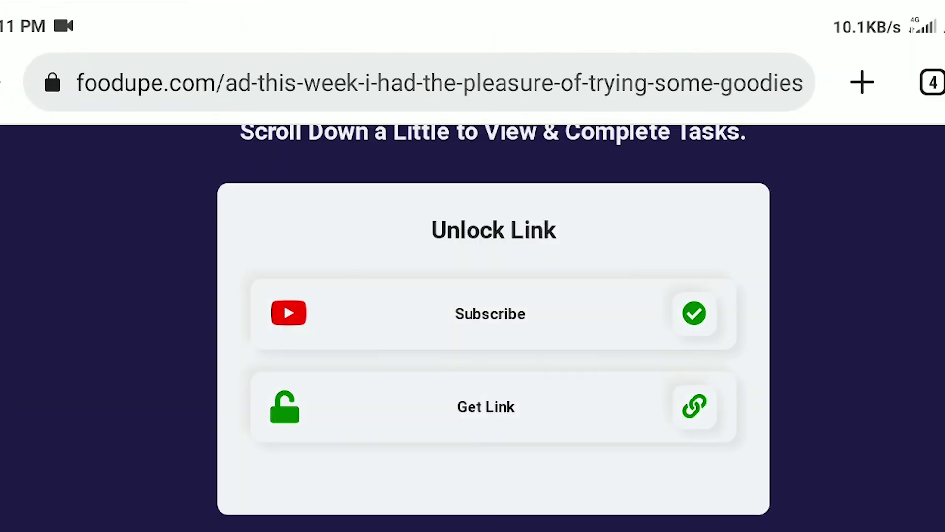
{"action": "scroll", "coordinate": [492, 320], "scroll_direction": "down", "scroll_amount": 2}
{"action": "left_click", "coordinate": [486, 307]}
{"action": "left_click", "coordinate": [492, 209]}
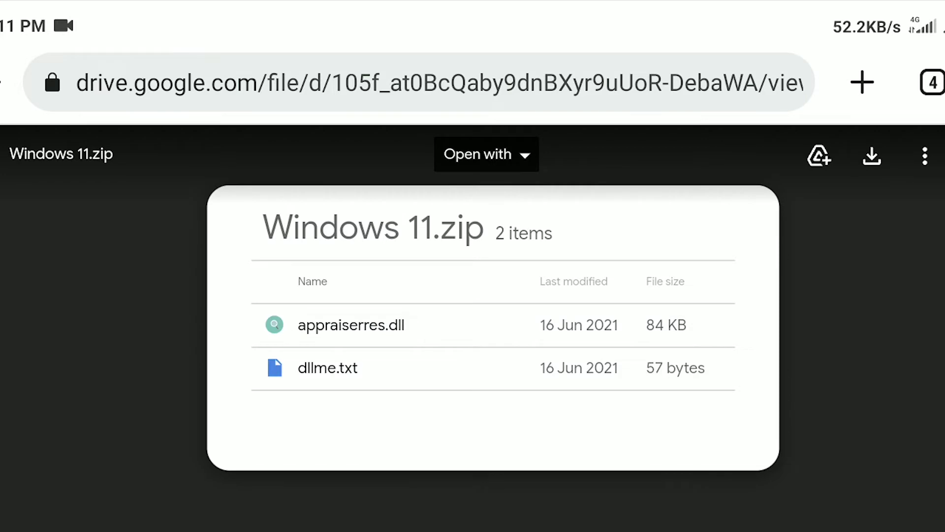
{"action": "left_click", "coordinate": [872, 156]}
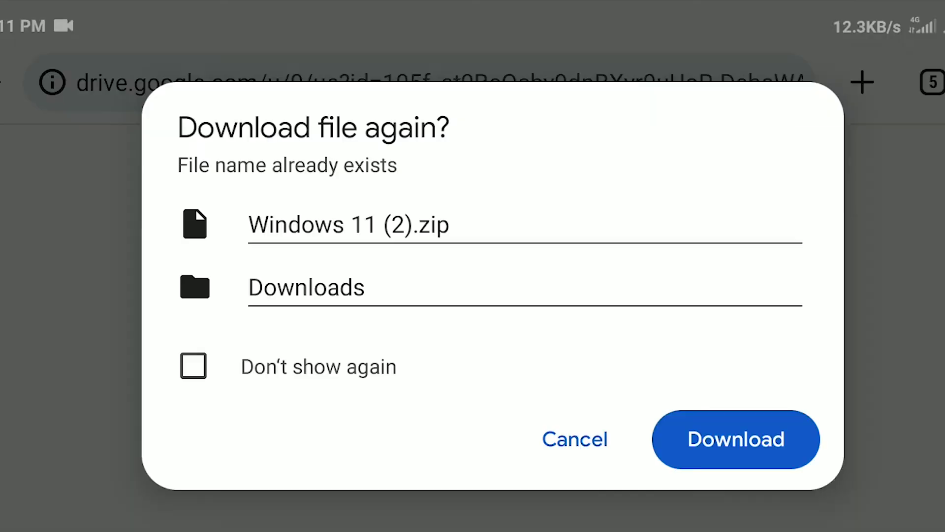
{"action": "left_click", "coordinate": [734, 439]}
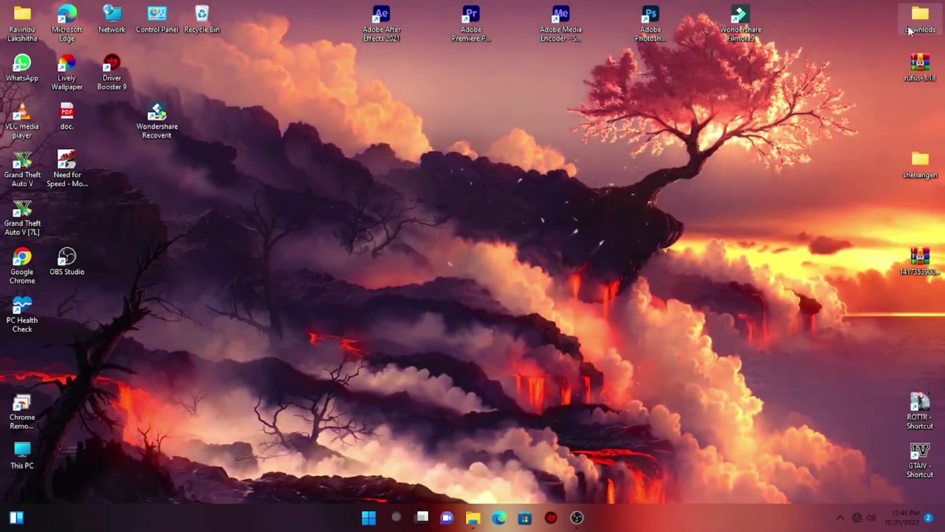
- Extract the Win11_22H2_English_x64v1 disk image with WinRAR directly into the Windows 11 22H2 folder inside the desktop's downlods folder
{"action": "double_click", "coordinate": [908, 25]}
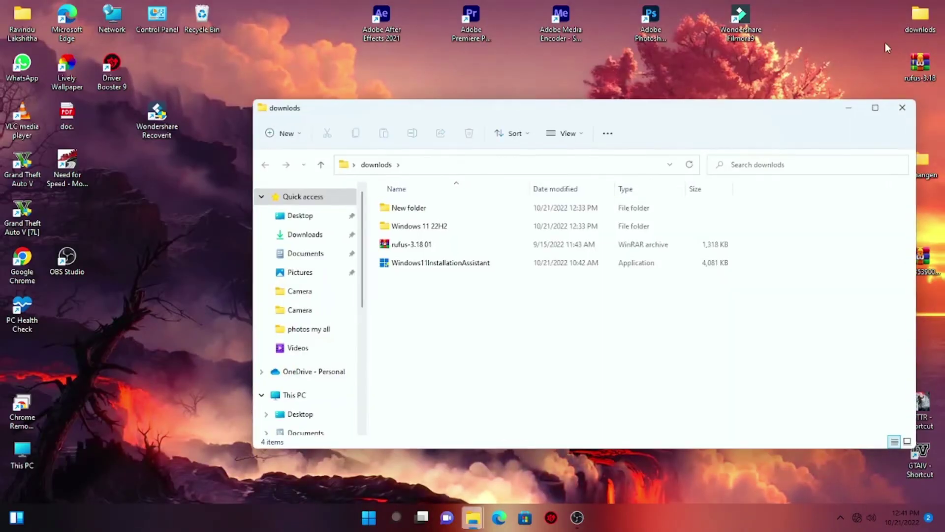
{"action": "left_click", "coordinate": [876, 108]}
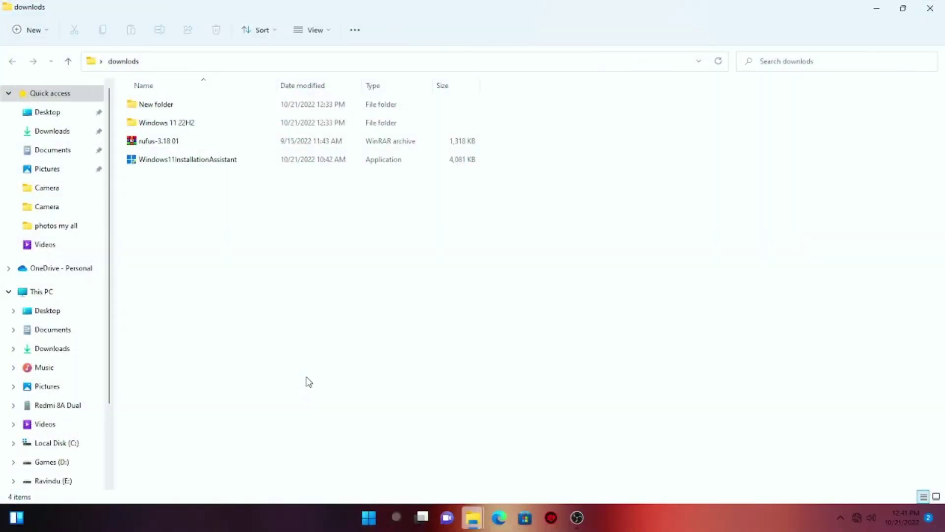
{"action": "left_click", "coordinate": [234, 130]}
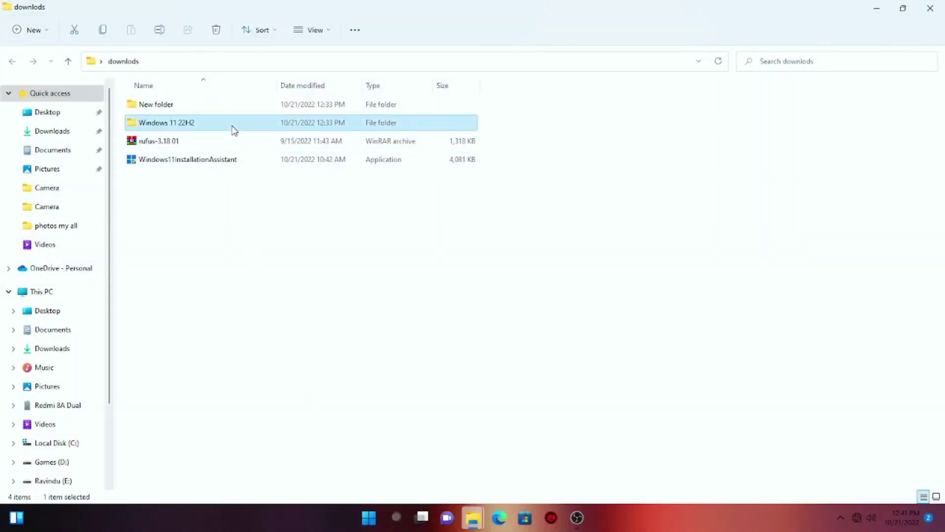
{"action": "double_click", "coordinate": [234, 130]}
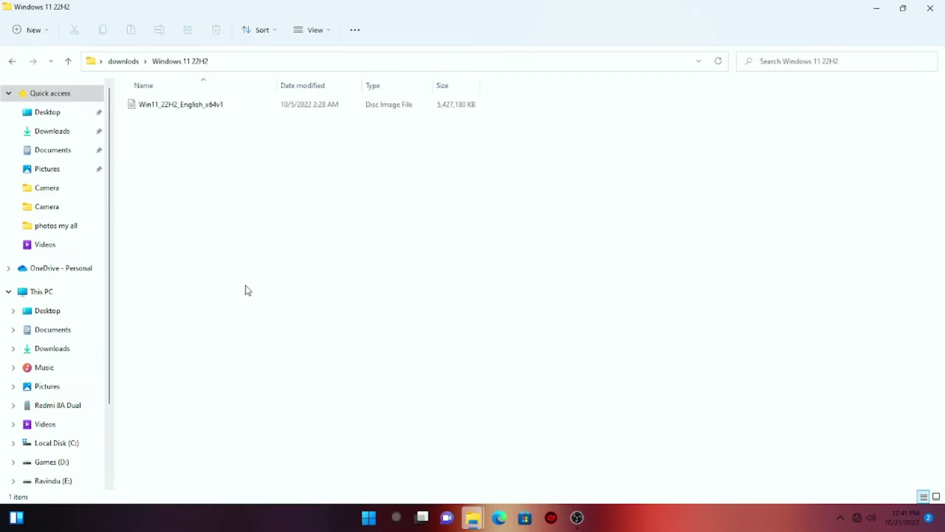
{"action": "right_click", "coordinate": [212, 105]}
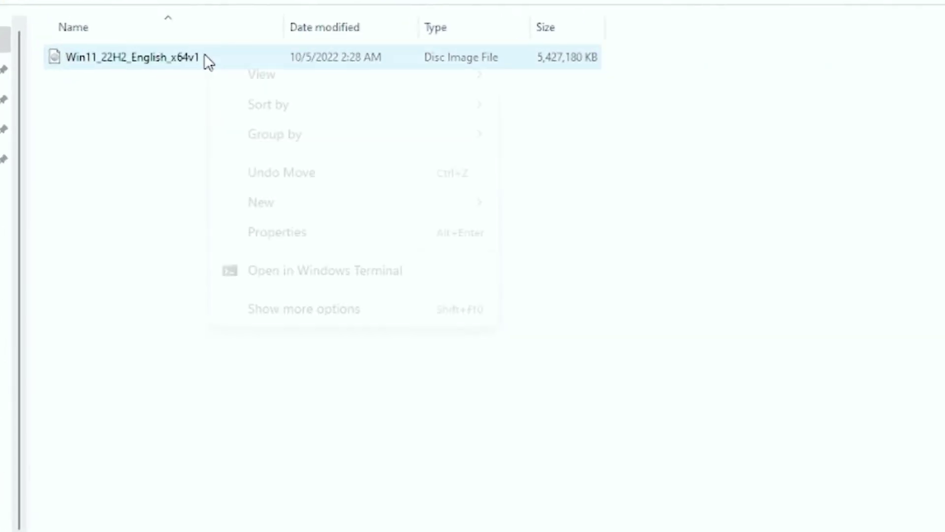
{"action": "right_click", "coordinate": [94, 54]}
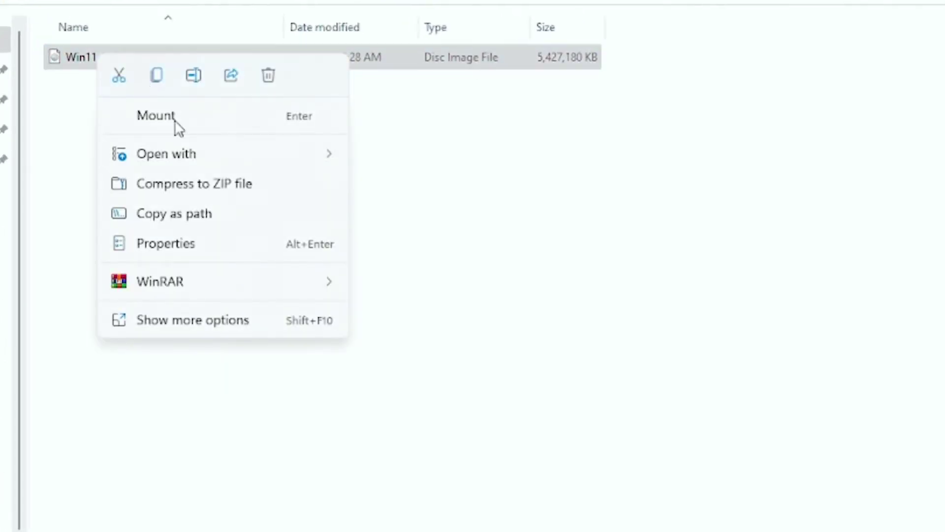
{"action": "mouse_move", "coordinate": [206, 287]}
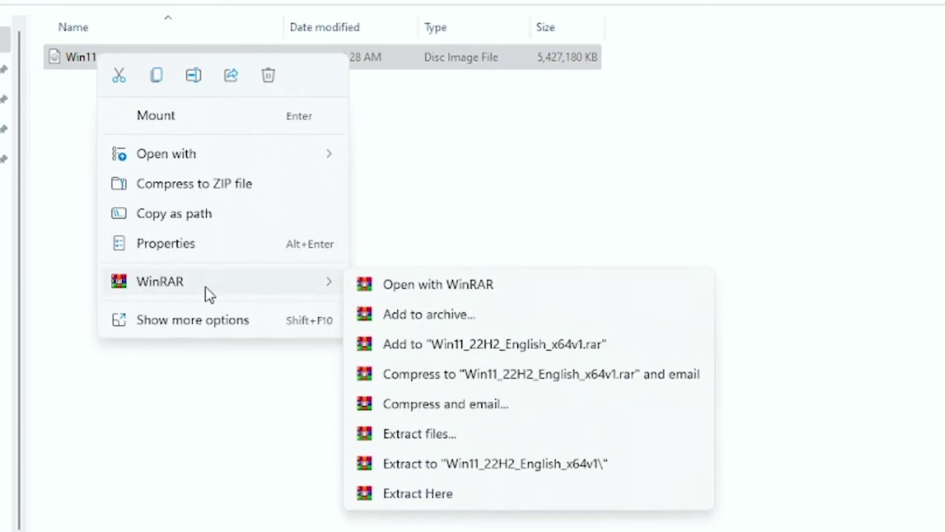
{"action": "left_click", "coordinate": [495, 488]}
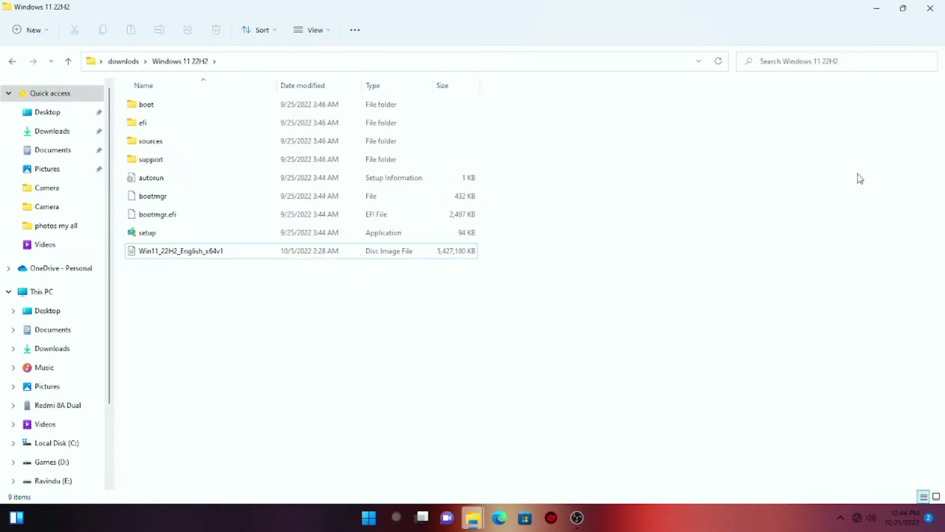
- Extract the Windows 11 ZIP archive in place with WinRAR inside New folder of the downlods folder
{"action": "left_click", "coordinate": [13, 63]}
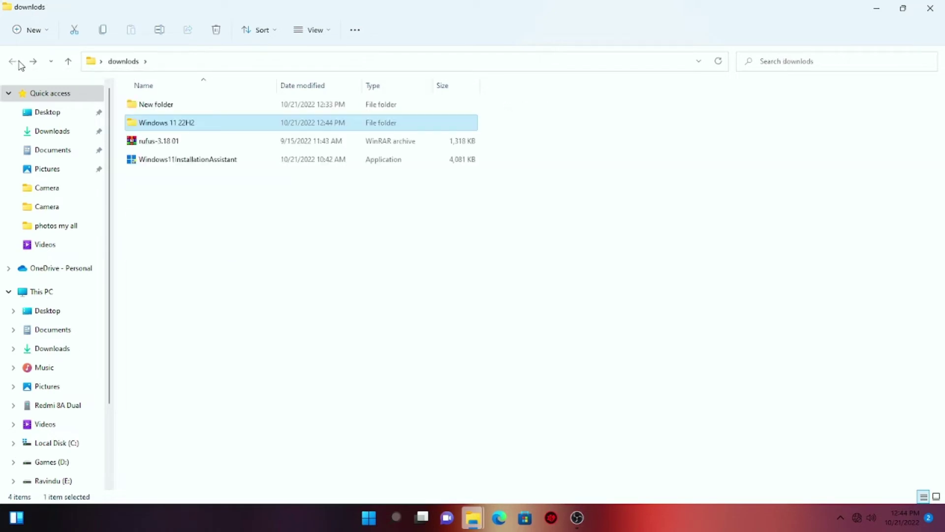
{"action": "double_click", "coordinate": [197, 104]}
{"action": "right_click", "coordinate": [176, 104]}
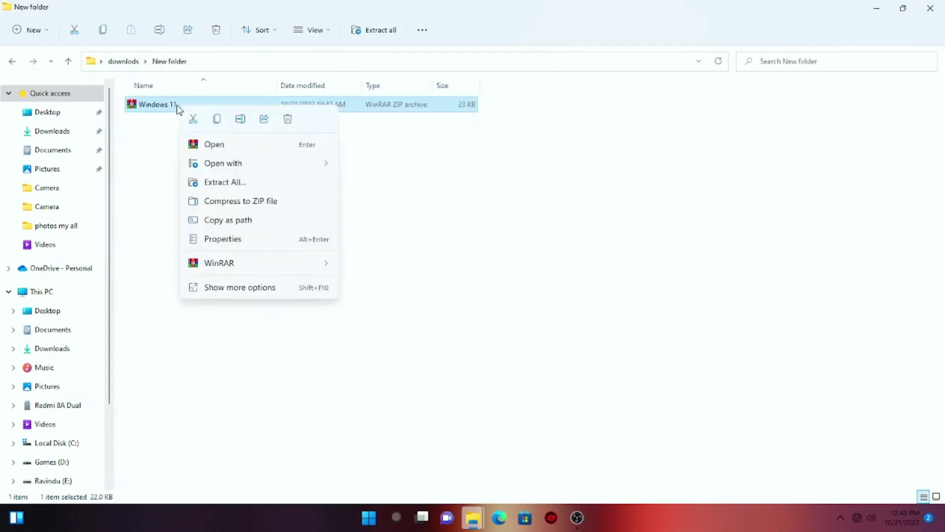
{"action": "mouse_move", "coordinate": [259, 272]}
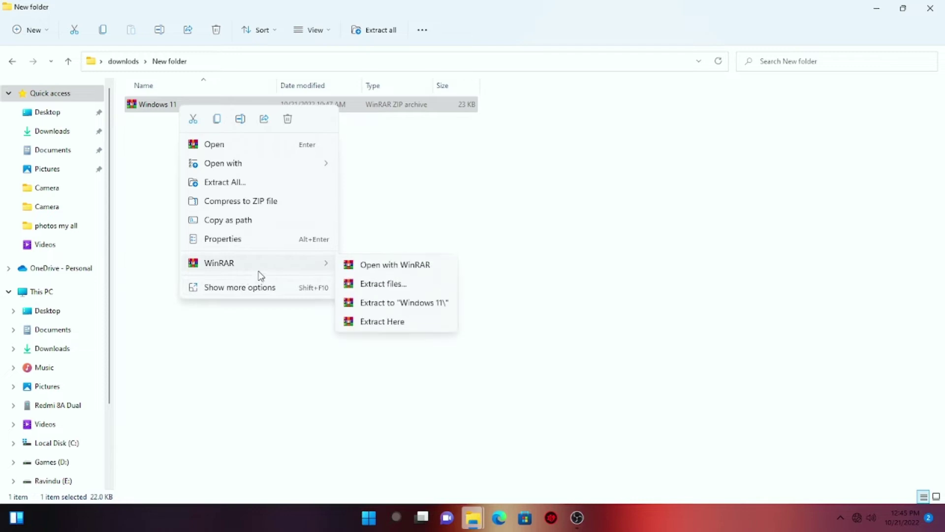
{"action": "left_click", "coordinate": [384, 324]}
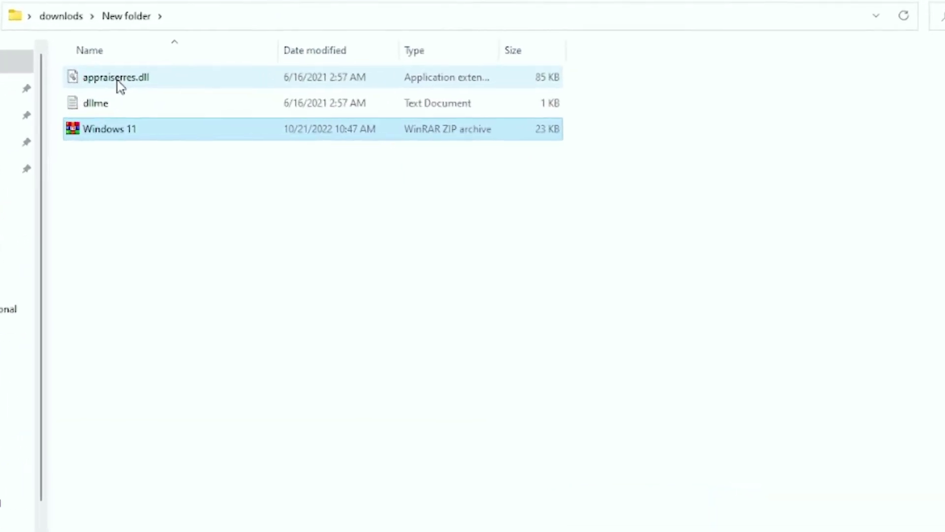
- Copy the extracted appraiserres.dll file from New folder
{"action": "left_click_drag", "start_coordinate": [35, 66], "coordinate": [72, 67]}
{"action": "right_click", "coordinate": [72, 67]}
{"action": "left_click", "coordinate": [168, 299]}
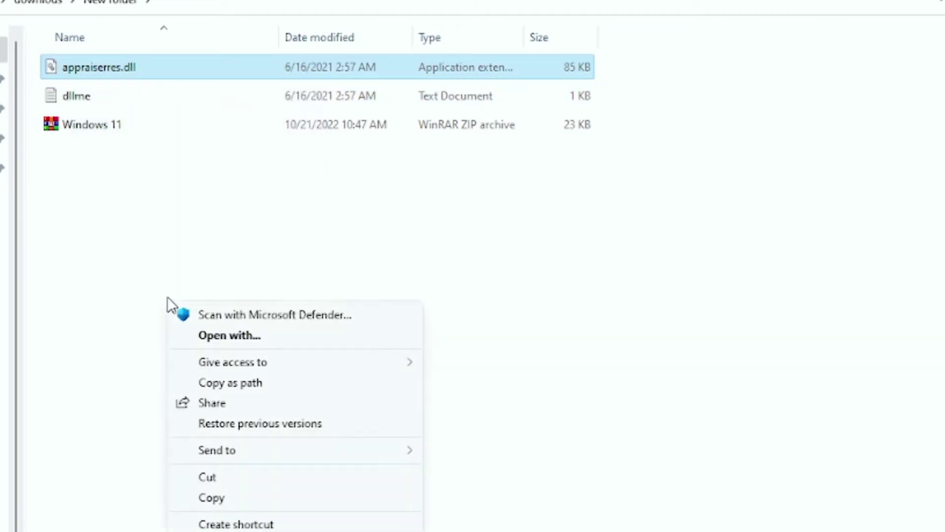
{"action": "left_click", "coordinate": [233, 498]}
- Paste appraiserres.dll into the sources folder of Windows 11 22H2, replacing the existing file
{"action": "left_click", "coordinate": [12, 62]}
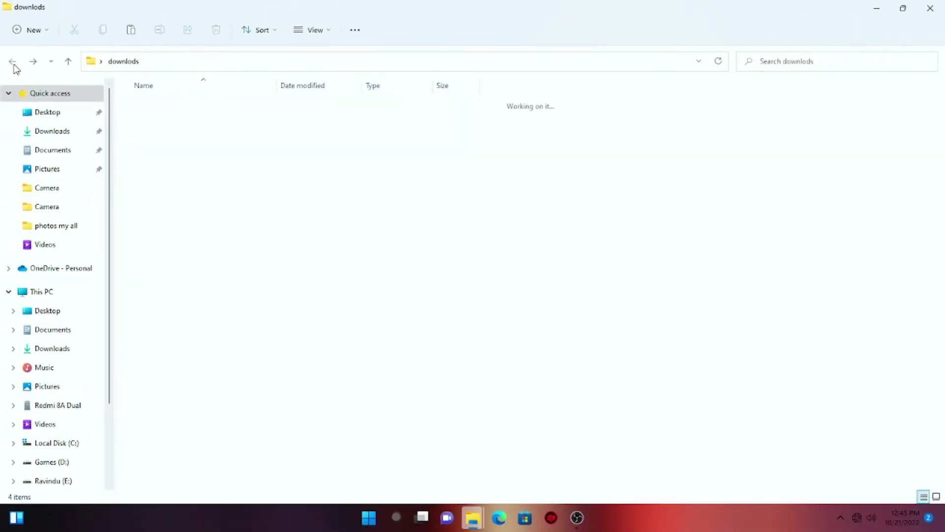
{"action": "double_click", "coordinate": [191, 126]}
{"action": "right_click", "coordinate": [187, 282]}
{"action": "left_click", "coordinate": [219, 370]}
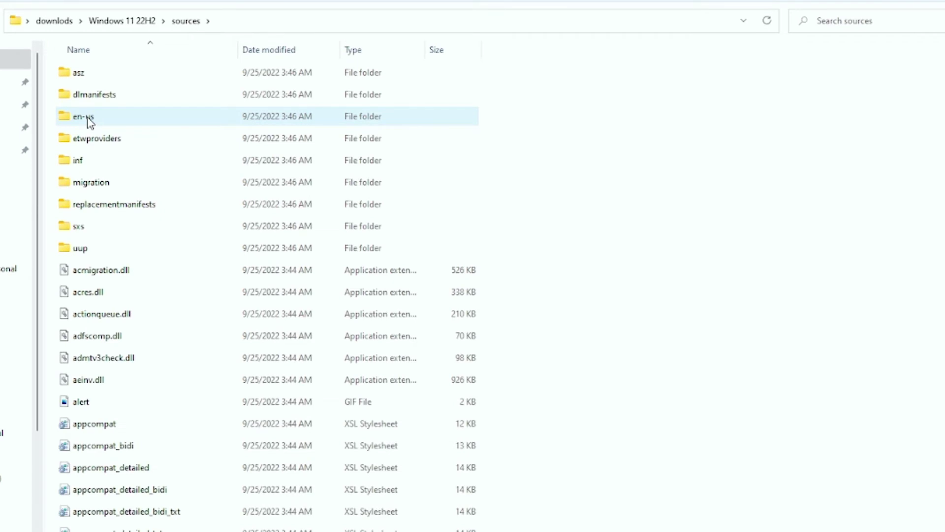
{"action": "right_click", "coordinate": [602, 145]}
{"action": "left_click", "coordinate": [625, 363]}
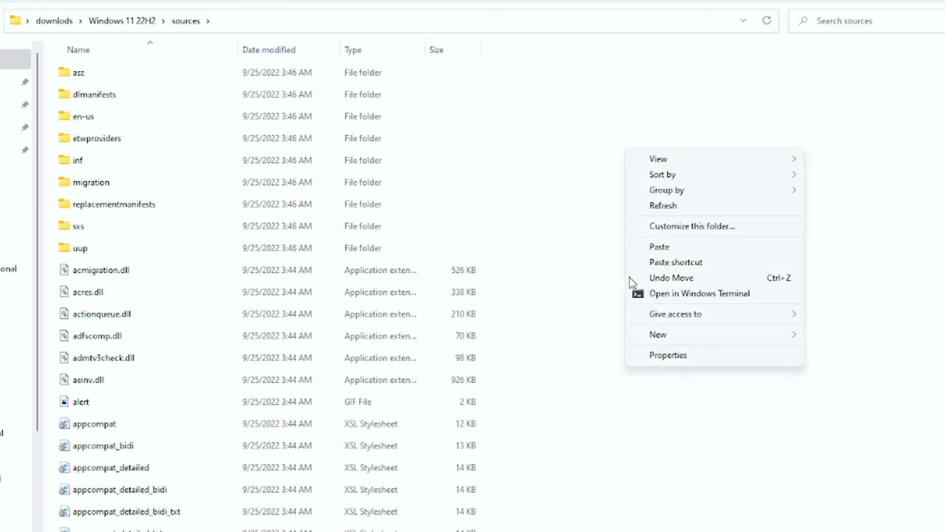
{"action": "left_click", "coordinate": [657, 252]}
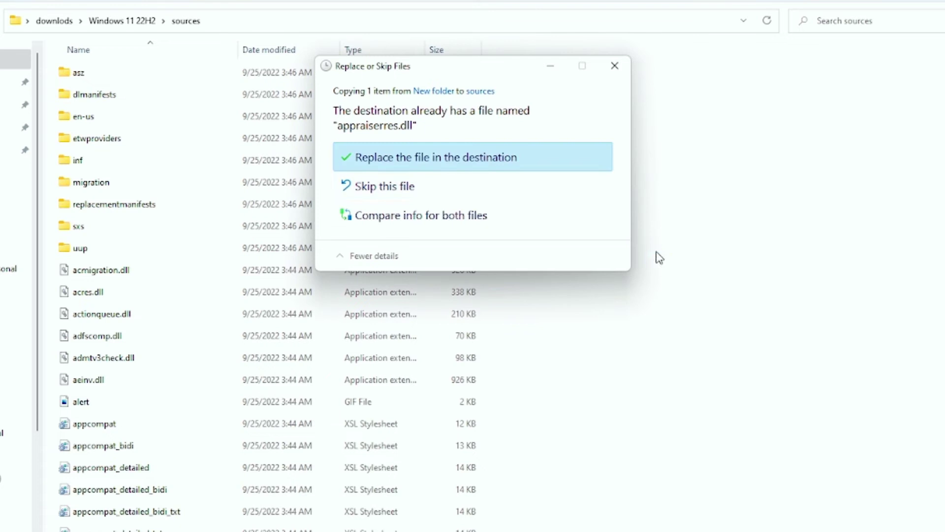
{"action": "left_click", "coordinate": [422, 162]}
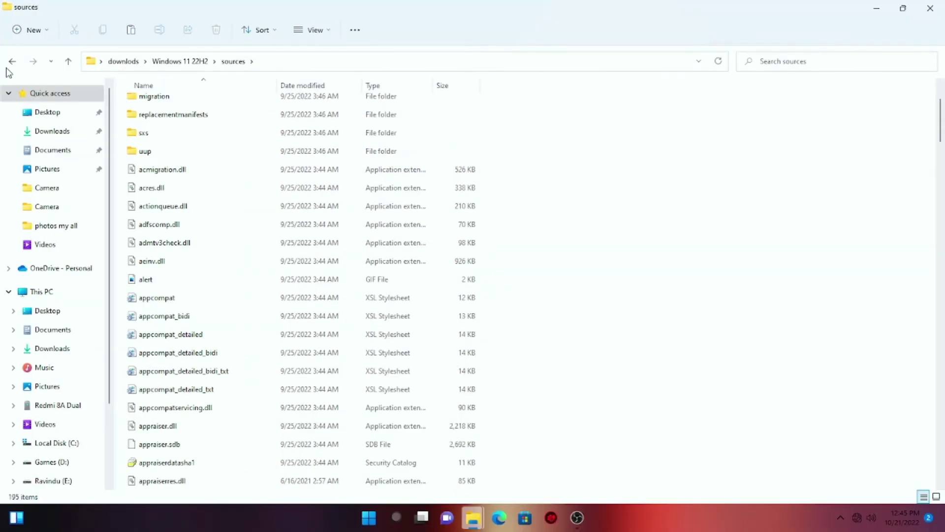
- Run setup from the Windows 11 22H2 folder and choose "Not right now" for downloading updates, drivers and optional features
{"action": "left_click", "coordinate": [12, 61]}
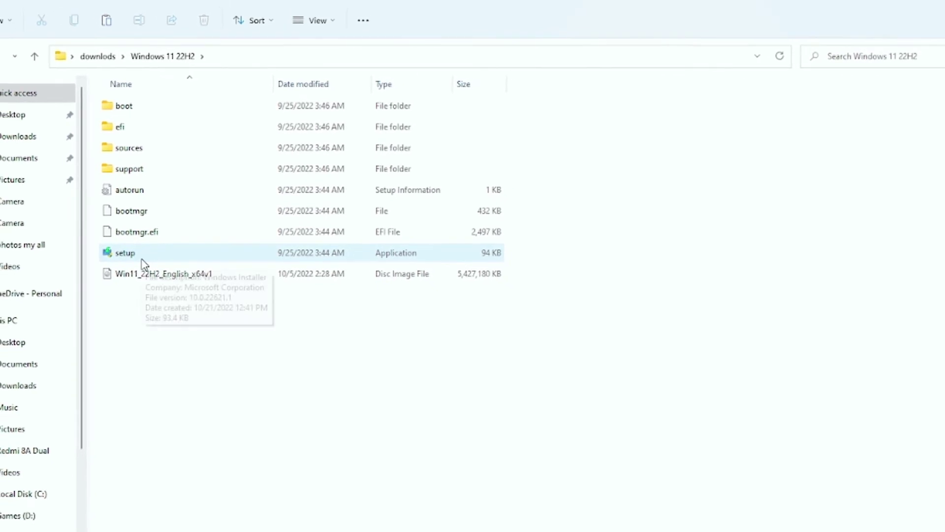
{"action": "left_click", "coordinate": [144, 256]}
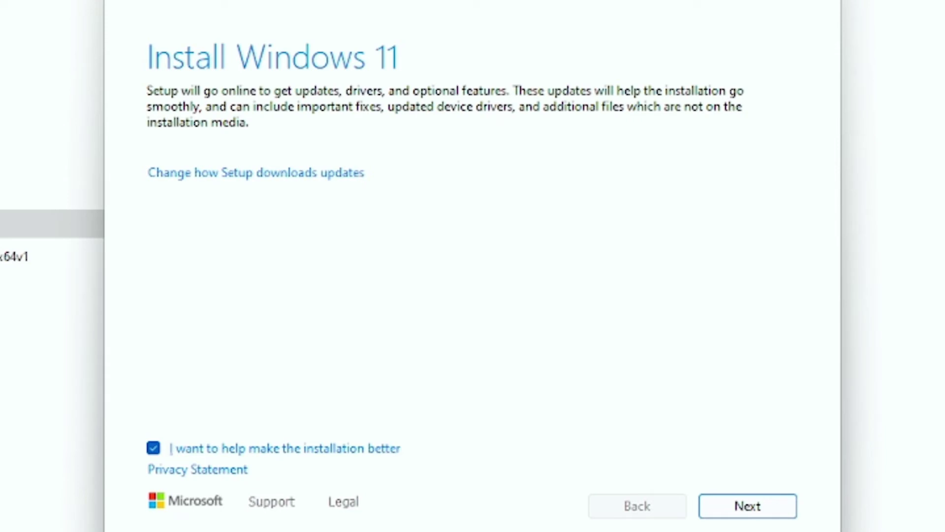
{"action": "left_click", "coordinate": [333, 189]}
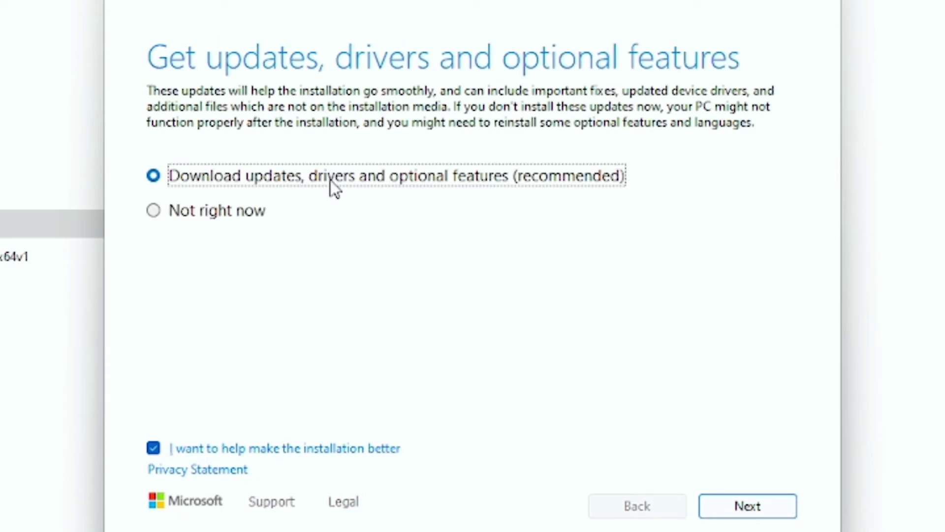
{"action": "left_click", "coordinate": [239, 215]}
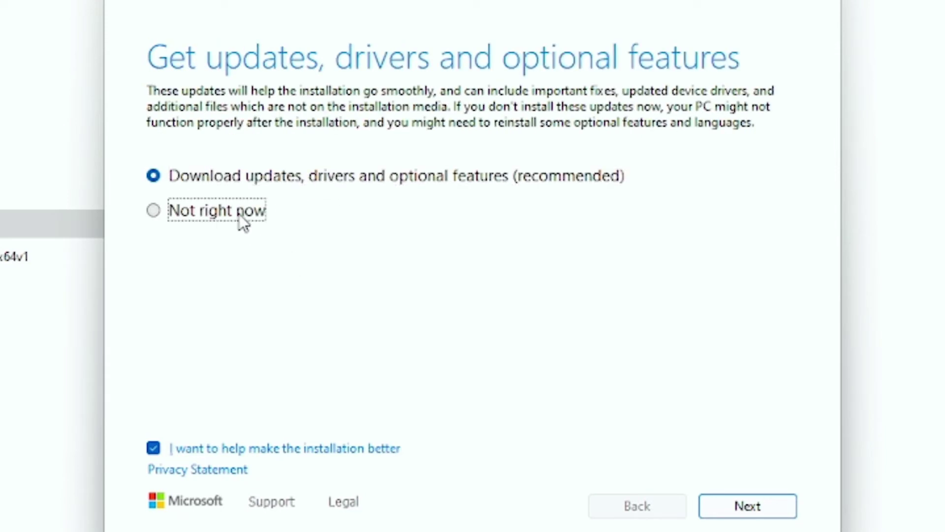
{"action": "left_click", "coordinate": [771, 502]}
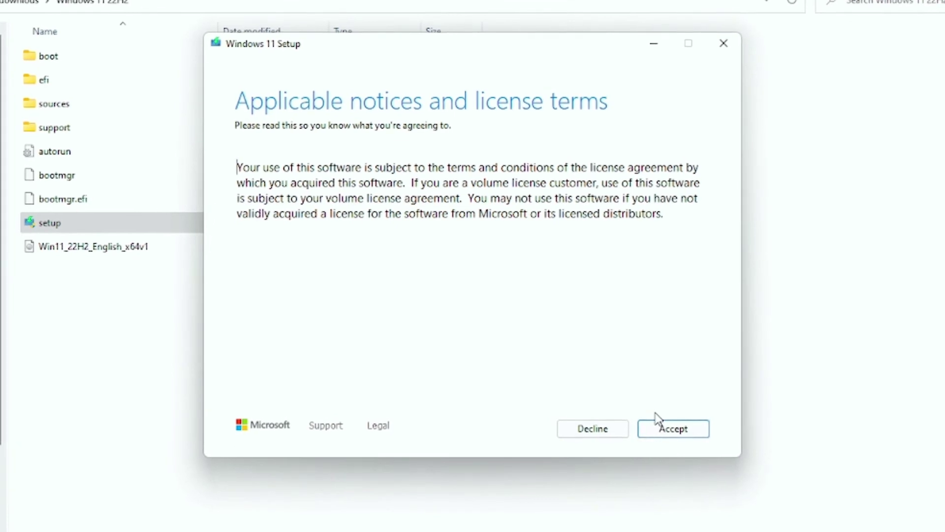
- Accept the Windows 11 license terms and open the choice of what to keep during installation
{"action": "left_click", "coordinate": [618, 389]}
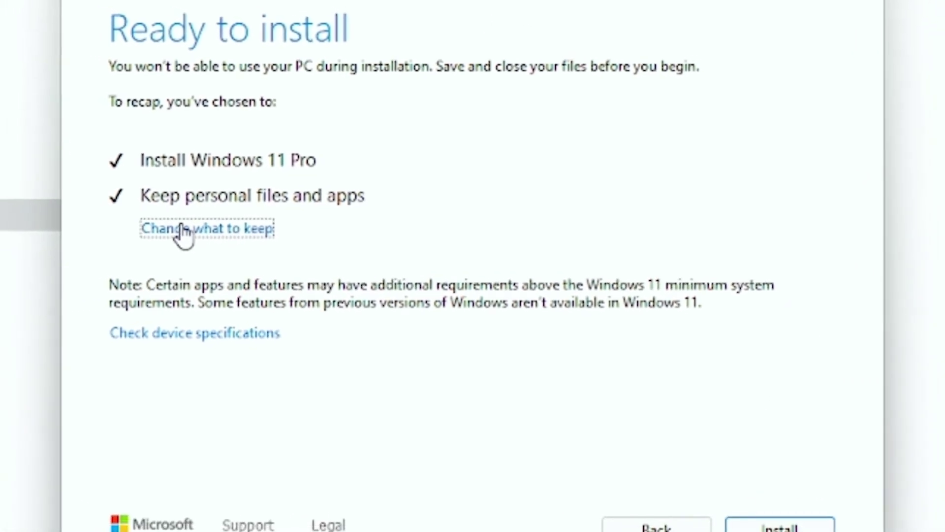
{"action": "left_click", "coordinate": [182, 228]}
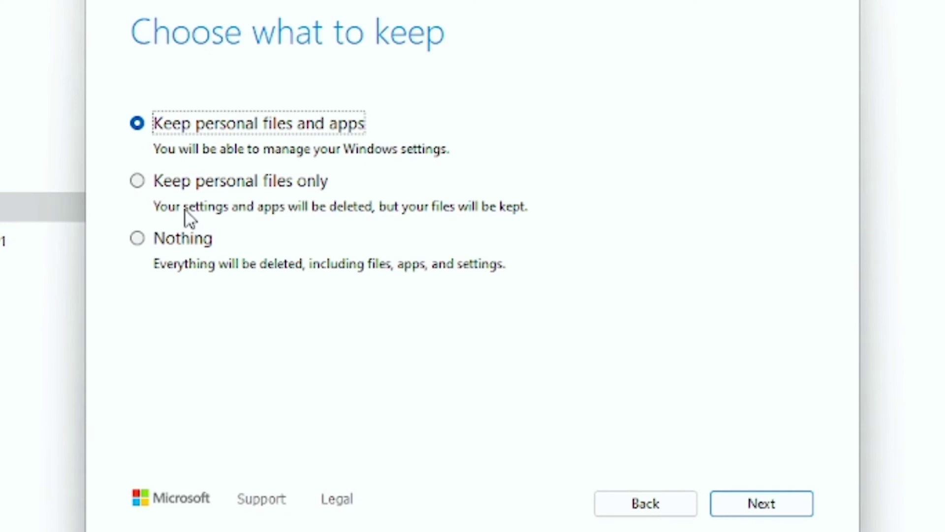
{"action": "left_click", "coordinate": [144, 189]}
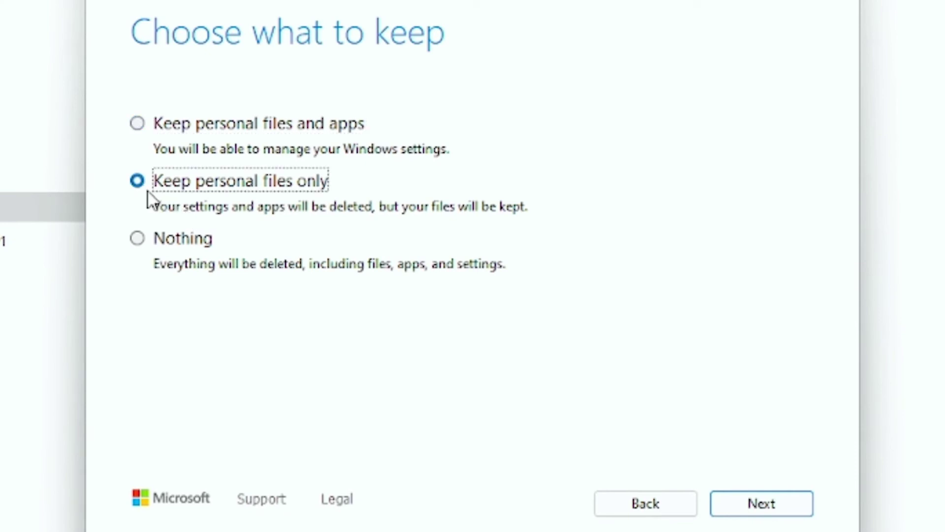
{"action": "left_click", "coordinate": [150, 239]}
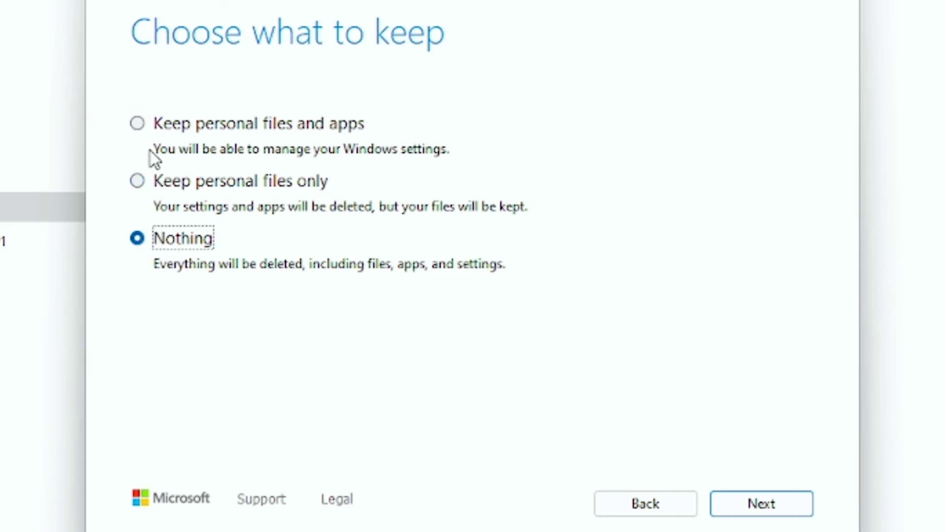
{"action": "left_click", "coordinate": [149, 131]}
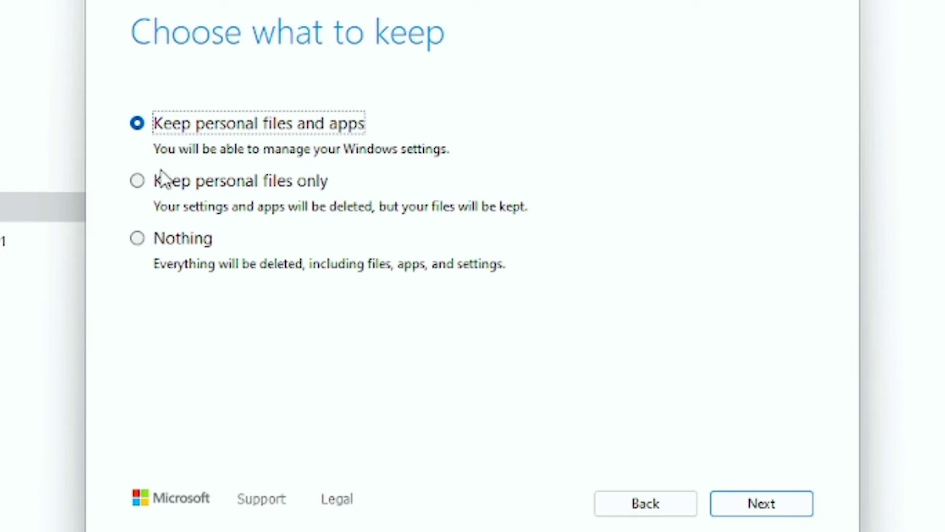
{"action": "left_click", "coordinate": [138, 181]}
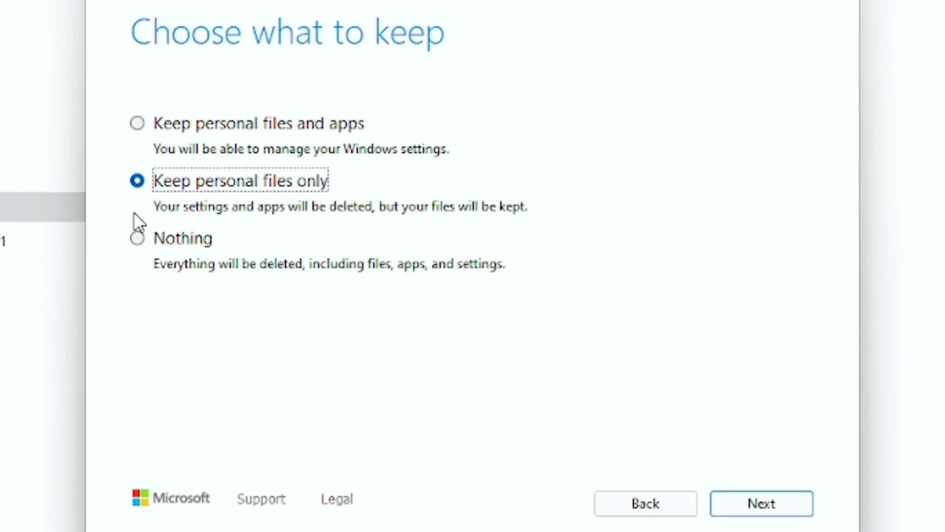
{"action": "left_click", "coordinate": [132, 245]}
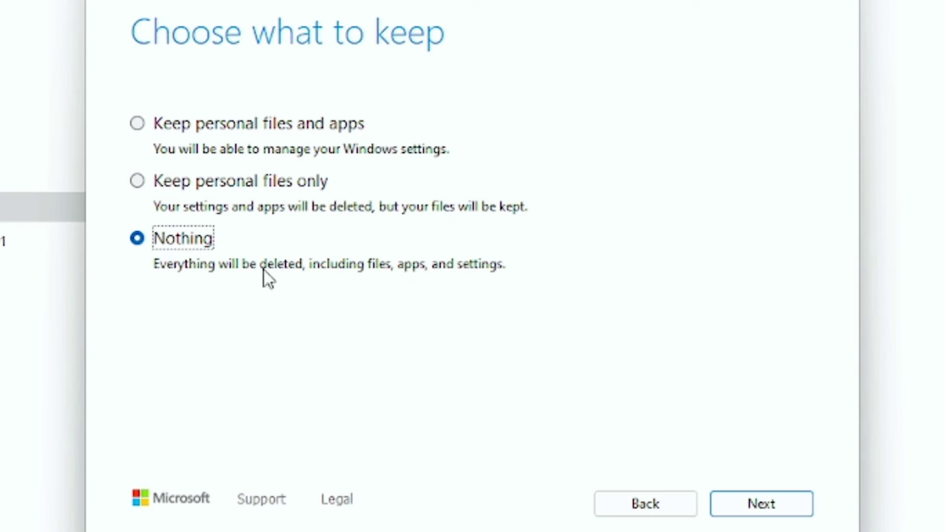
- Choose to keep personal files and apps, and start the Windows 11 Pro installation
{"action": "left_click", "coordinate": [140, 131]}
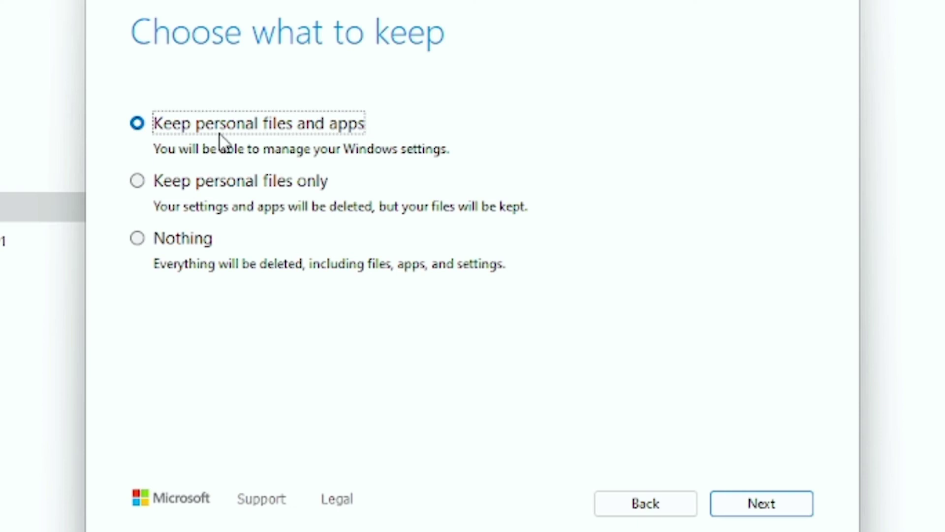
{"action": "left_click", "coordinate": [762, 503]}
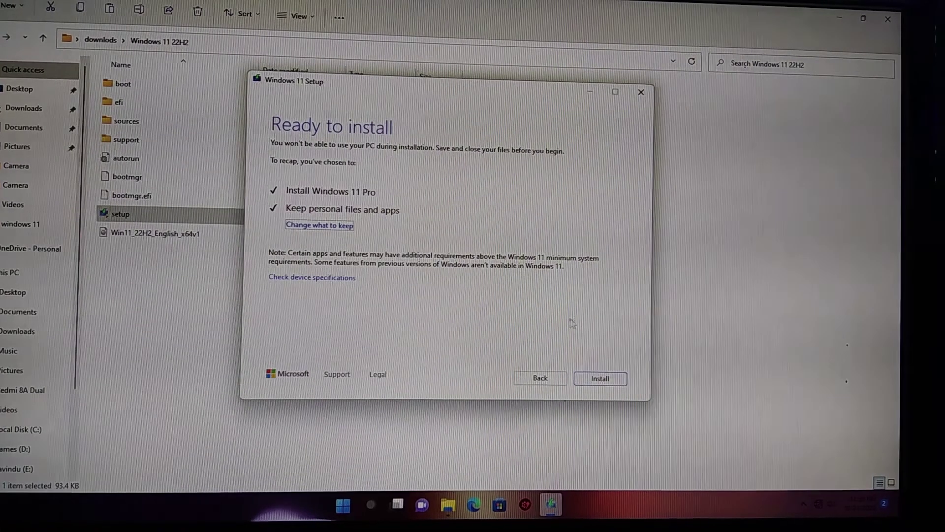
{"action": "left_click", "coordinate": [712, 474]}
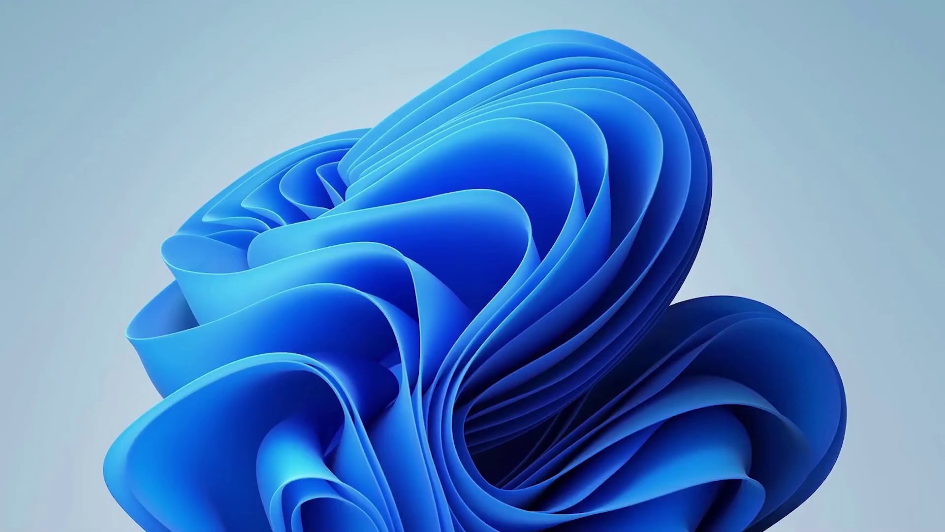
- Run winver to check the installed Windows version
{"action": "key", "text": "super"}
{"action": "left_click", "coordinate": [149, 337]}
{"action": "key", "text": "super+r"}
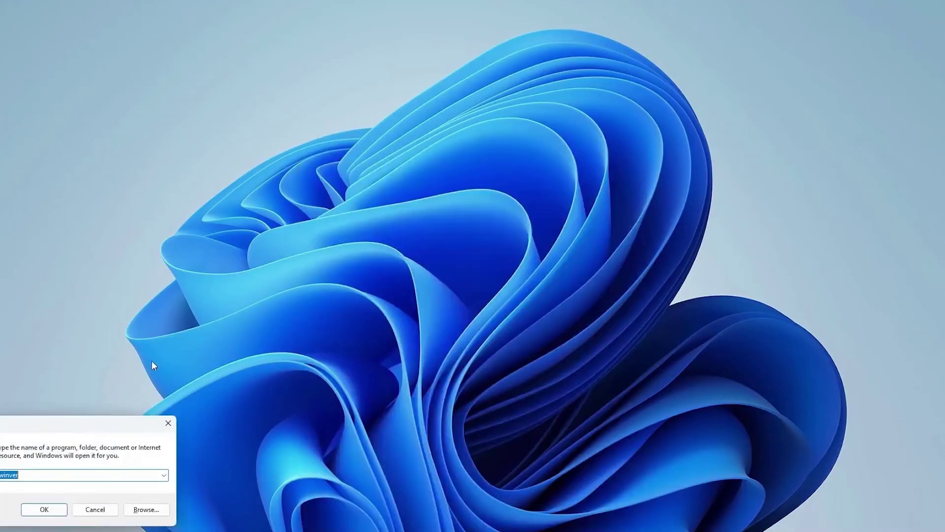
{"action": "left_click", "coordinate": [53, 510]}
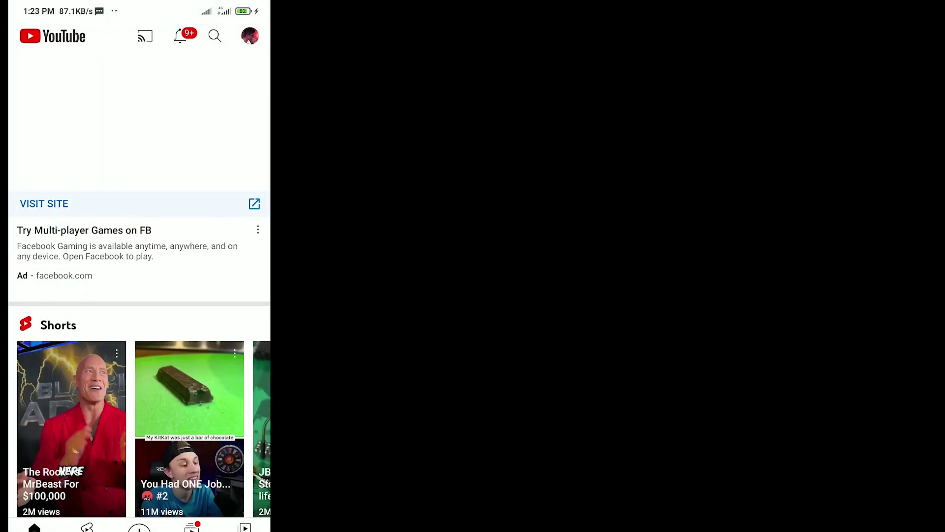
- Switch to YouTube, search for "master tech one" and open the Master TECH ONE channel
{"action": "left_click", "coordinate": [214, 36]}
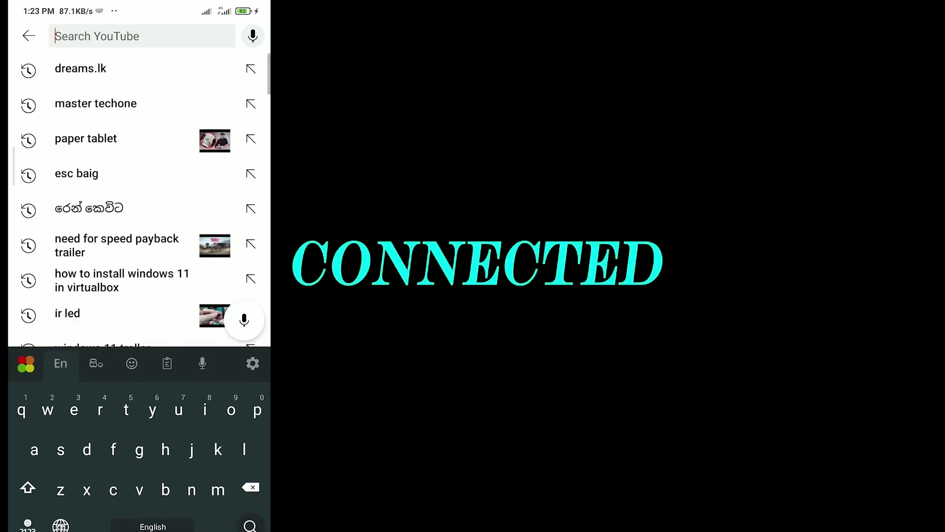
{"action": "type", "text": "mas"}
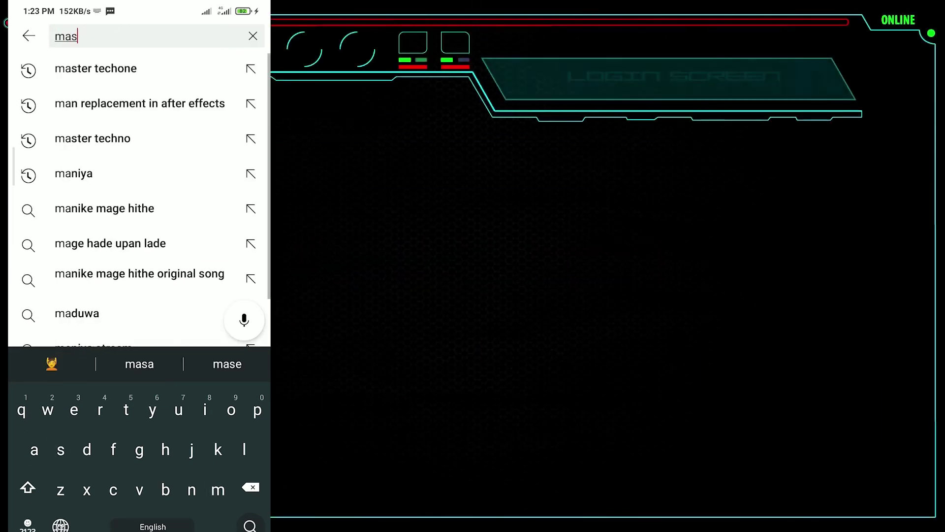
{"action": "type", "text": "ter tec"}
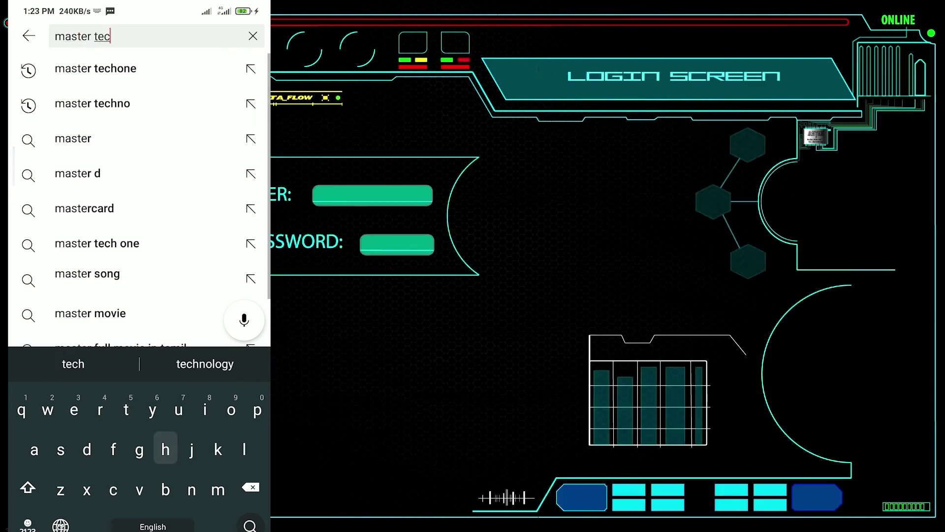
{"action": "type", "text": "h one"}
{"action": "key", "text": "Return"}
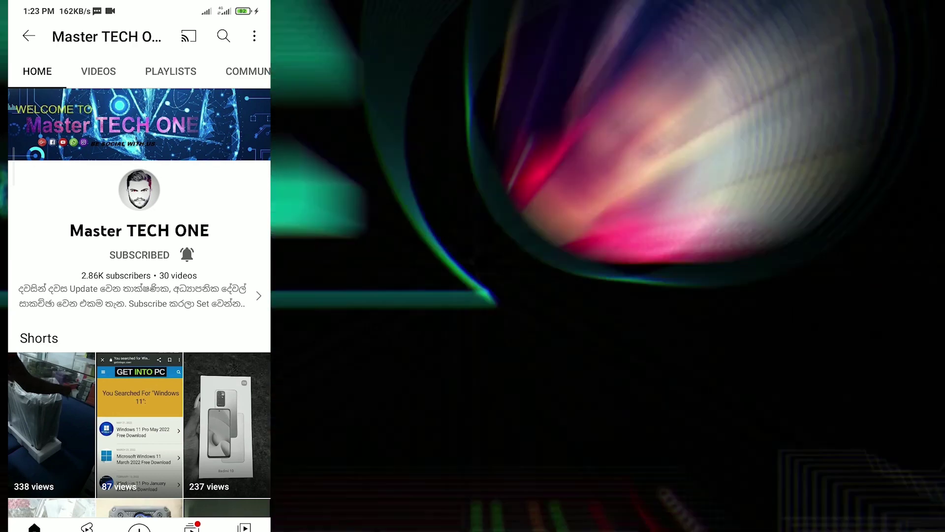
- Browse the list of uploaded videos on the Master TECH ONE channel and return to its home section
{"action": "left_click", "coordinate": [99, 70]}
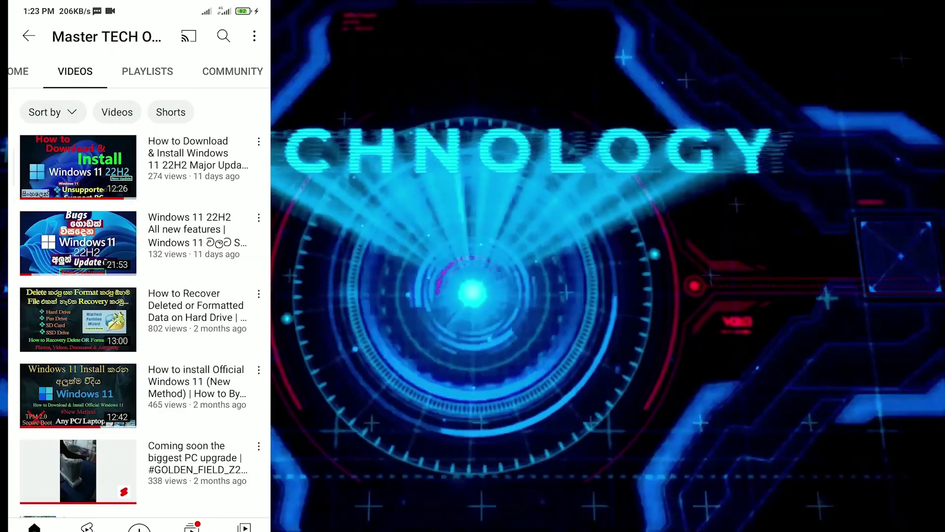
{"action": "scroll", "coordinate": [139, 295], "scroll_direction": "down", "scroll_amount": 12}
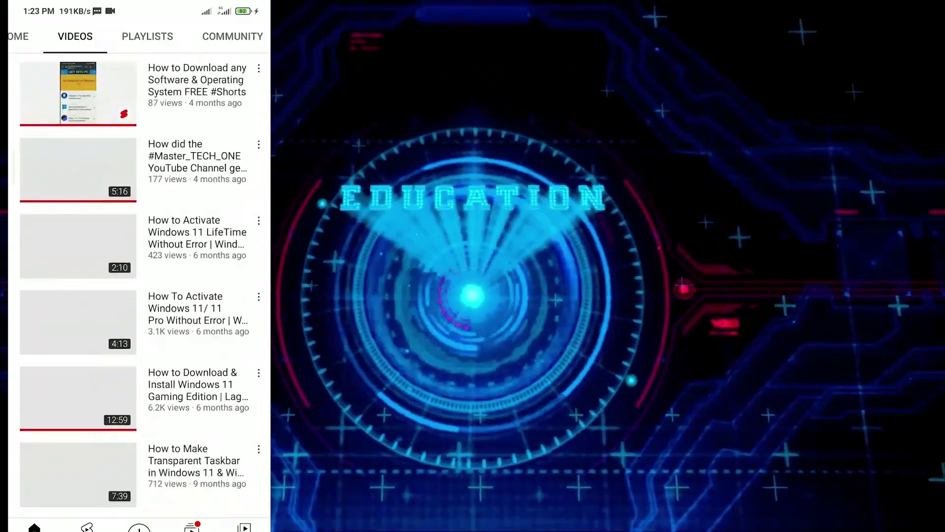
{"action": "scroll", "coordinate": [140, 295], "scroll_direction": "up", "scroll_amount": 12}
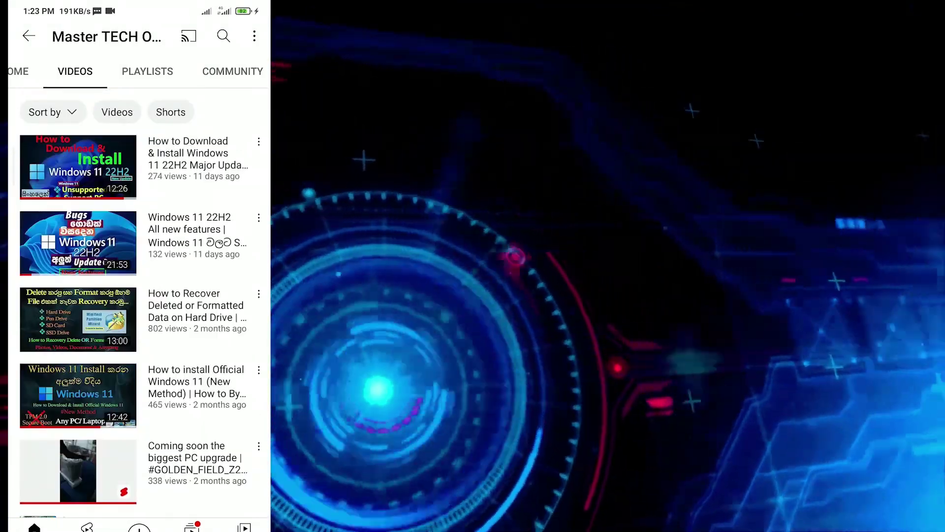
{"action": "left_click", "coordinate": [17, 71]}
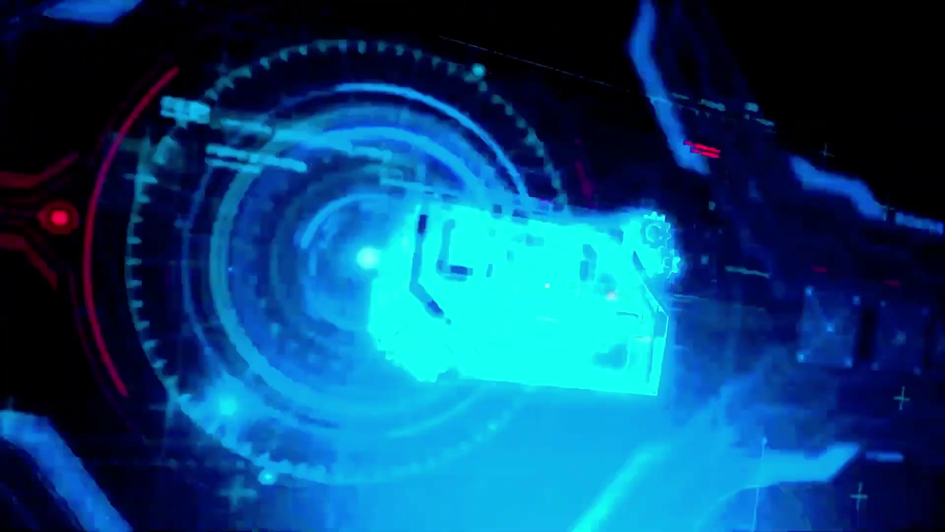